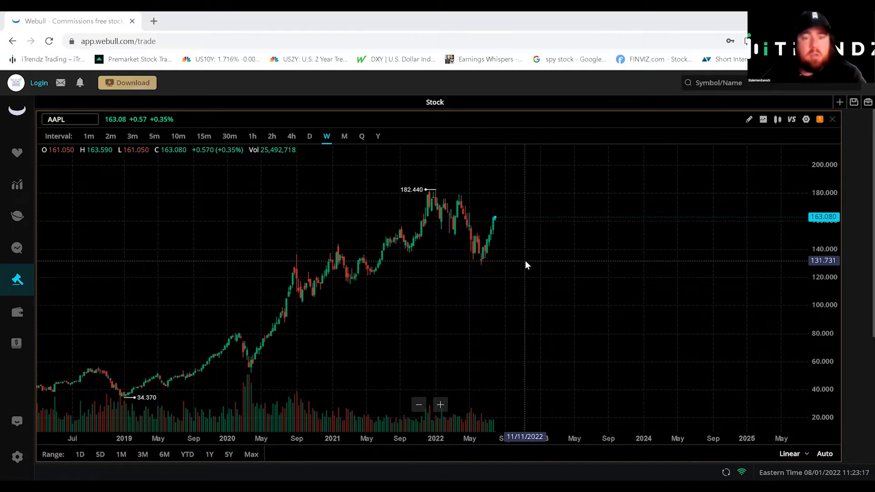
# Step: Draw a horizontal line at about 133.08 on the AAPL weekly chart, near the mid-2022 low
pyautogui.scroll(2, 526, 262)
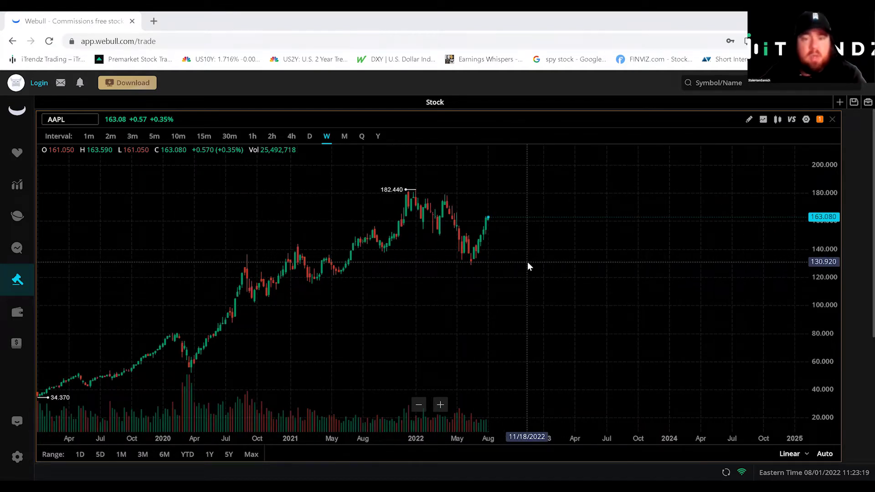
pyautogui.scroll(1, 528, 264)
pyautogui.click(748, 119)
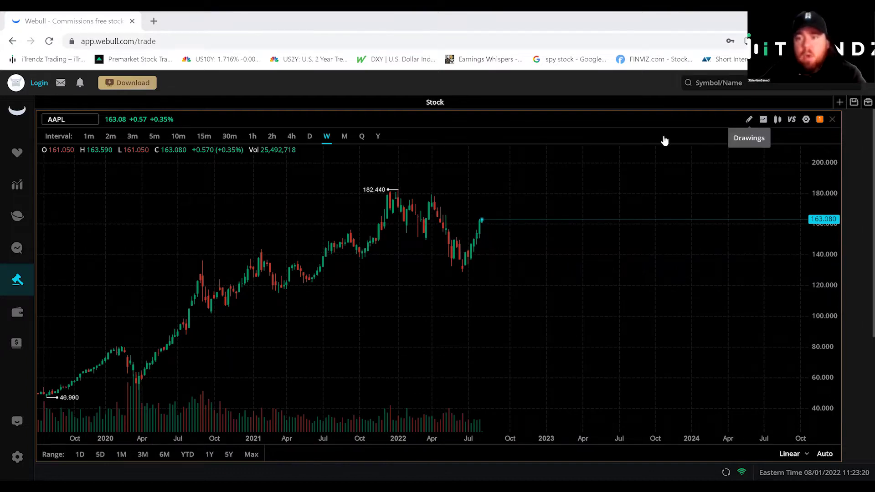
pyautogui.click(661, 153)
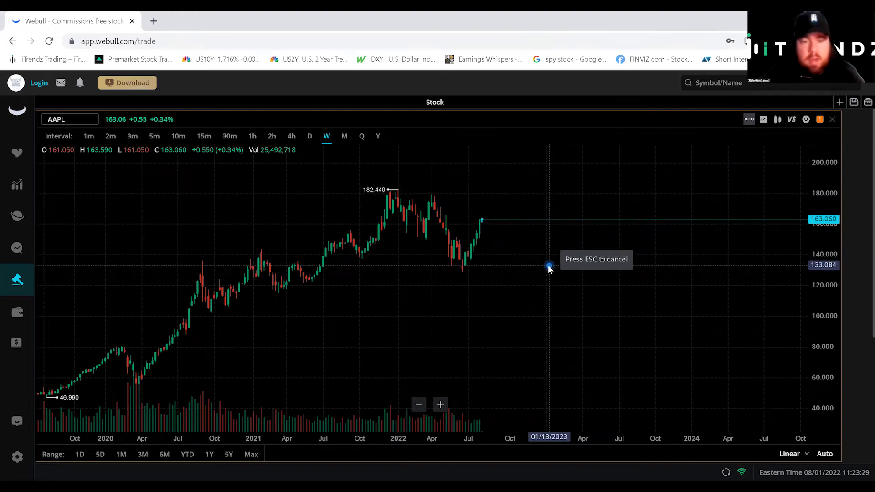
pyautogui.click(549, 268)
pyautogui.moveTo(547, 266); pyautogui.dragTo(466, 267)
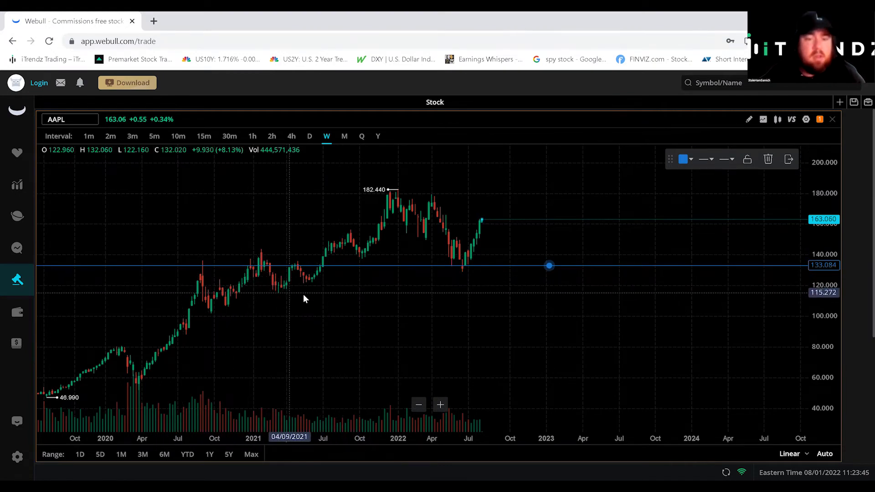
# Step: Add a horizontal line at about 114.53, below the early 2021 lows on the weekly chart
pyautogui.click(750, 120)
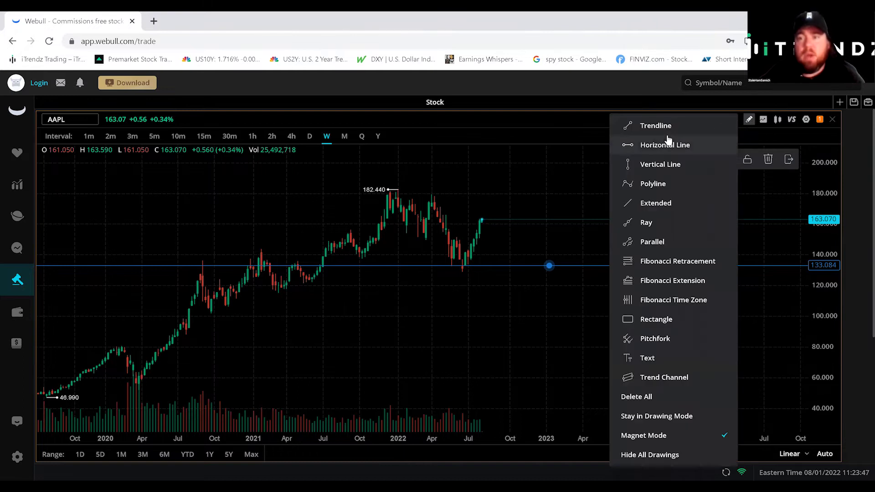
pyautogui.click(667, 145)
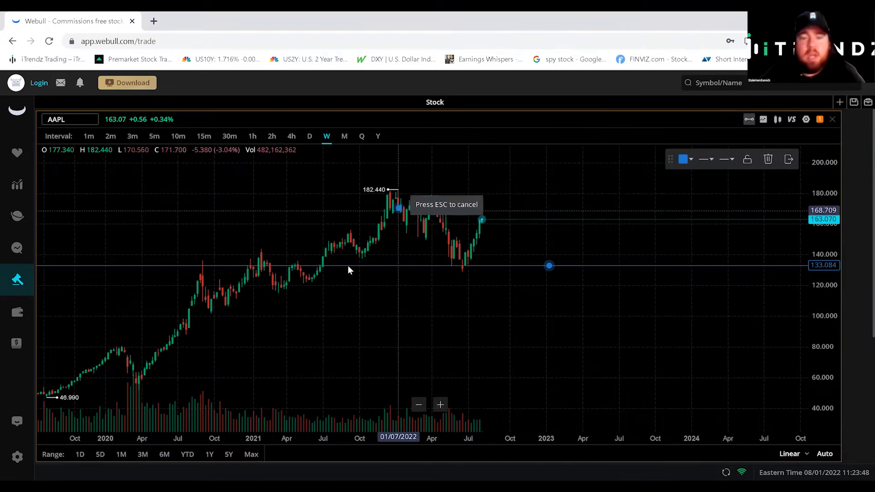
pyautogui.click(323, 294)
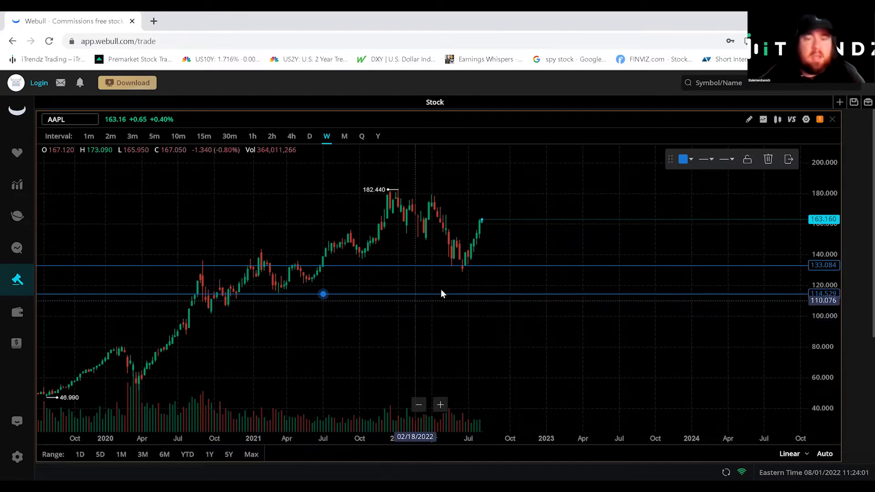
# Step: Add a horizontal line at about 179.59 across the late 2021 and spring 2022 highs
pyautogui.scroll(2, 485, 215)
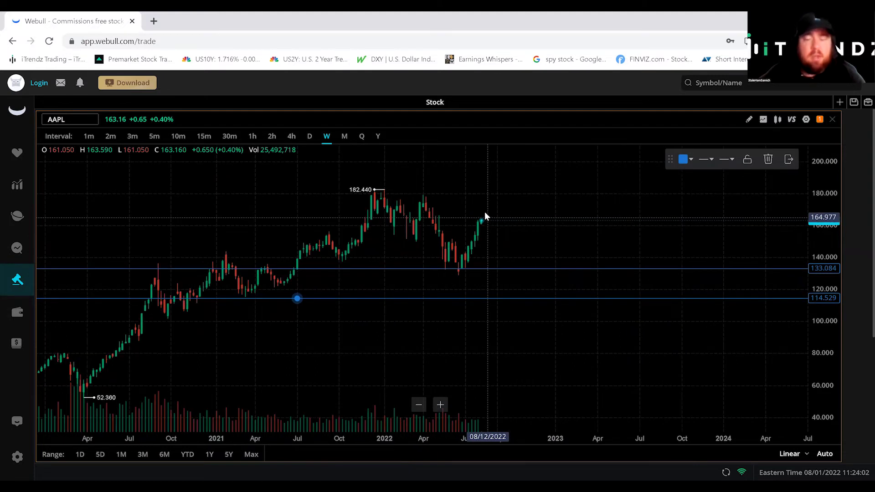
pyautogui.click(749, 120)
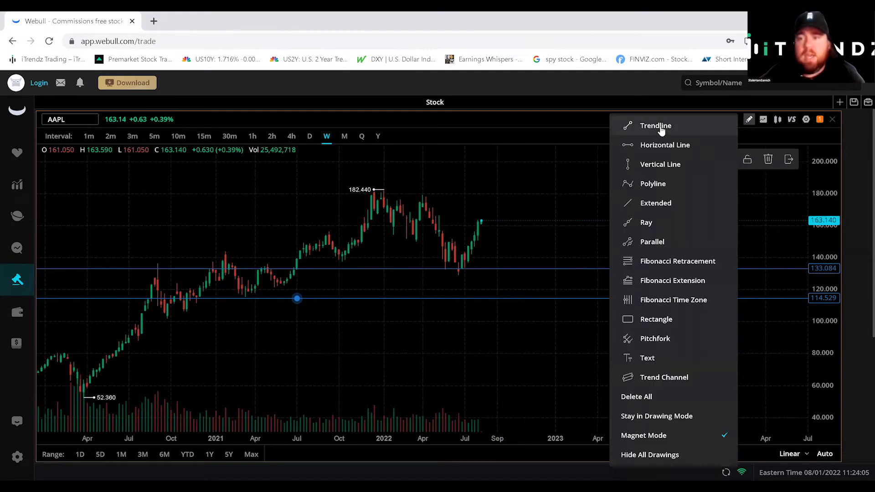
pyautogui.click(654, 145)
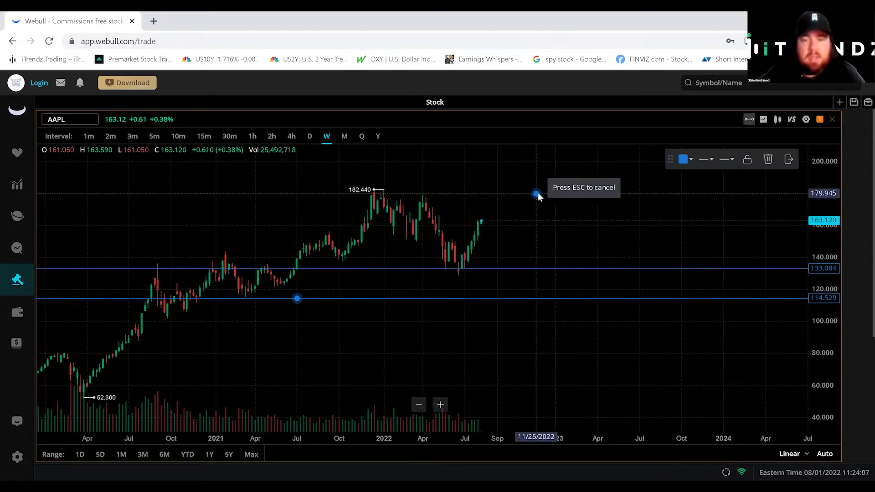
pyautogui.click(514, 195)
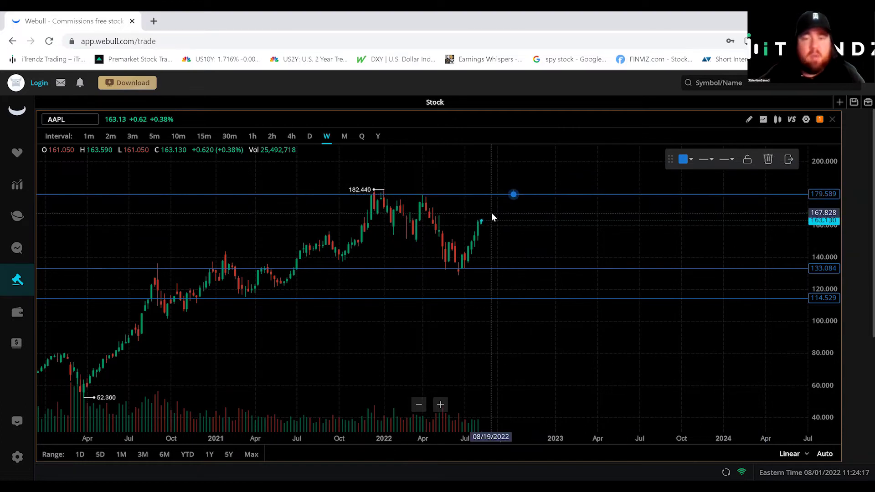
# Step: Add a horizontal line at about 163.5, at the current price level
pyautogui.click(749, 121)
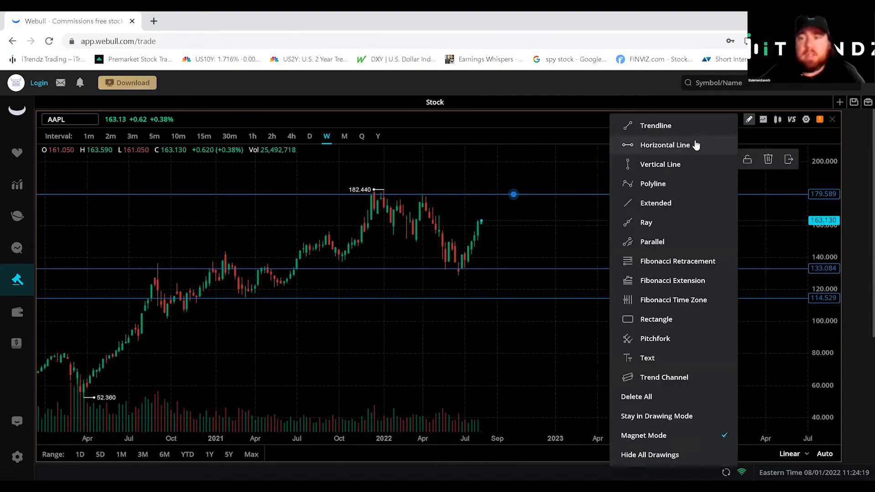
pyautogui.click(694, 143)
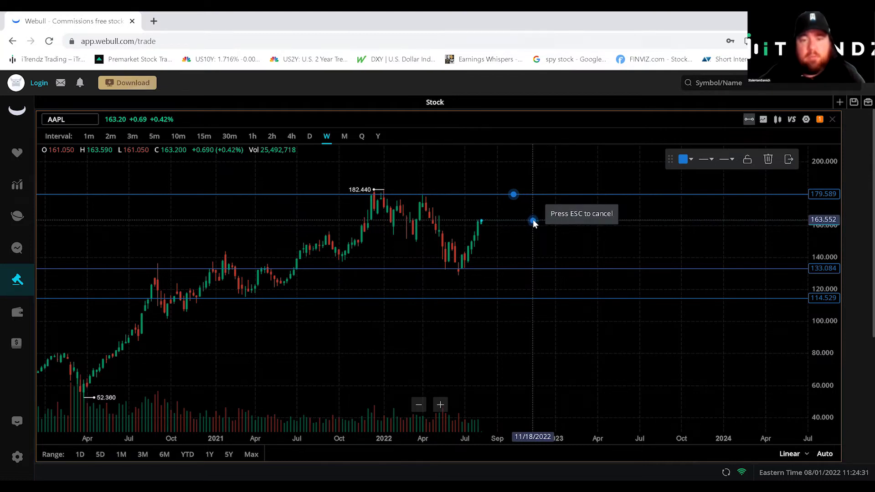
pyautogui.click(530, 222)
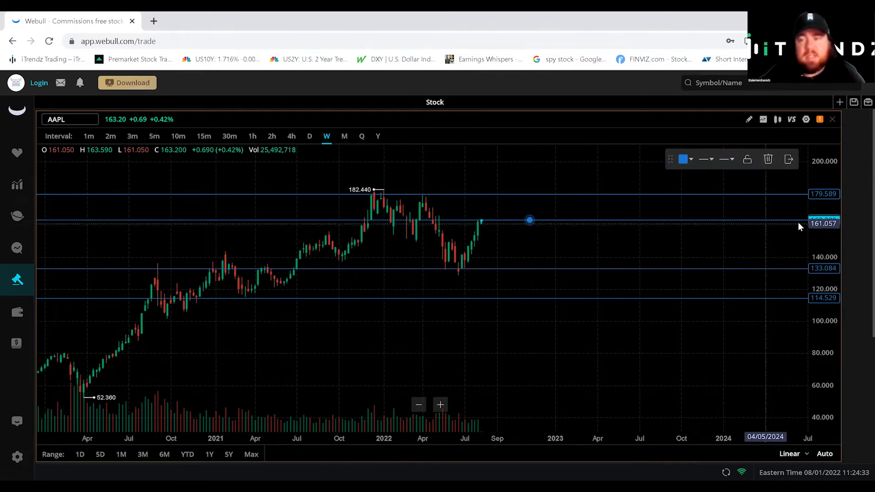
# Step: Examine how the weekly candles from 2021 to August 2022 relate to the four horizontal levels
pyautogui.scroll(3, 413, 241)
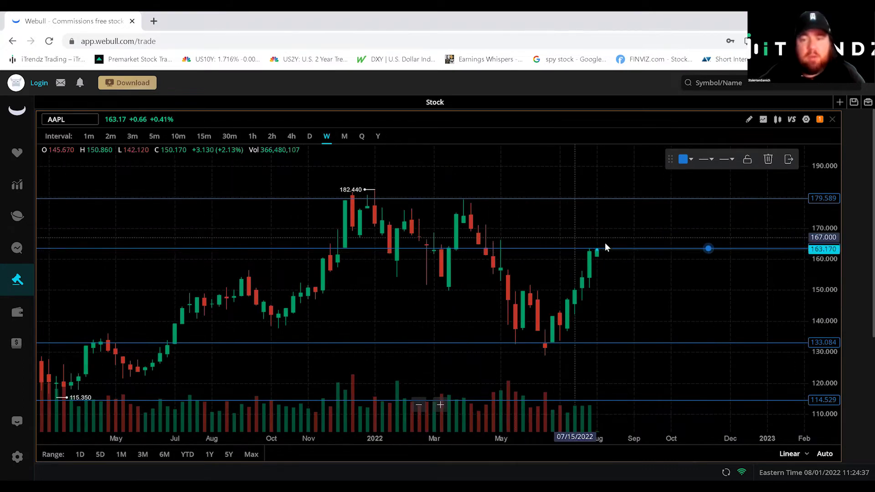
pyautogui.scroll(-2, 615, 247)
pyautogui.click(559, 291)
pyautogui.scroll(-3, 575, 280)
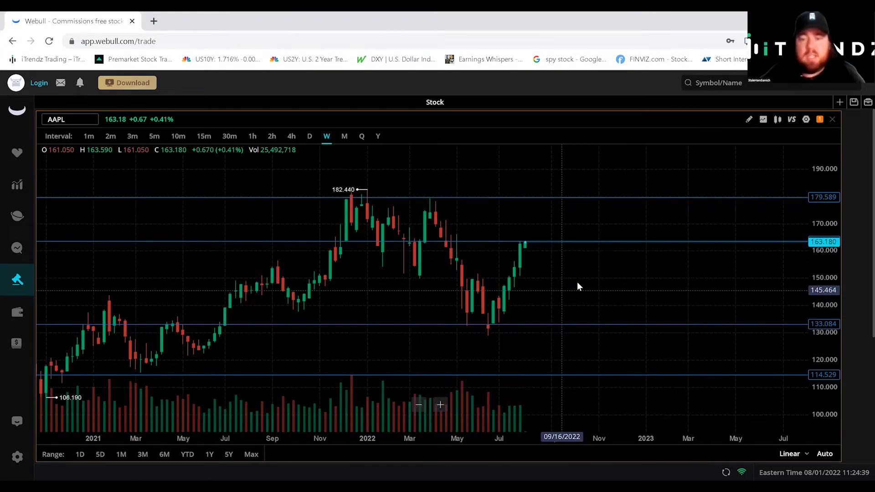
pyautogui.scroll(2, 565, 270)
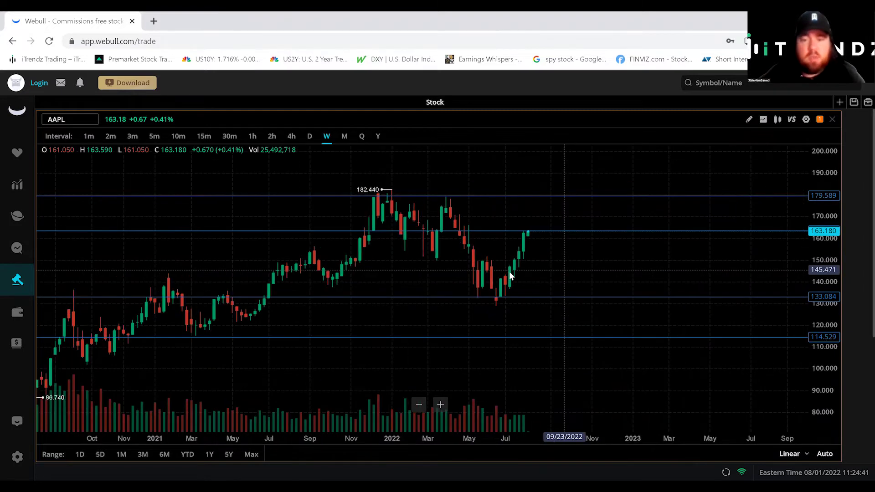
pyautogui.scroll(2, 510, 275)
pyautogui.scroll(-2, 510, 275)
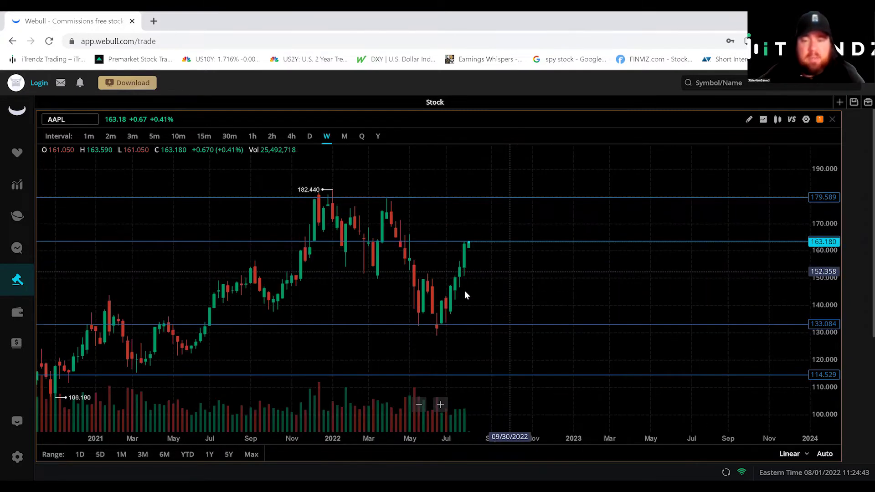
pyautogui.scroll(-1, 522, 262)
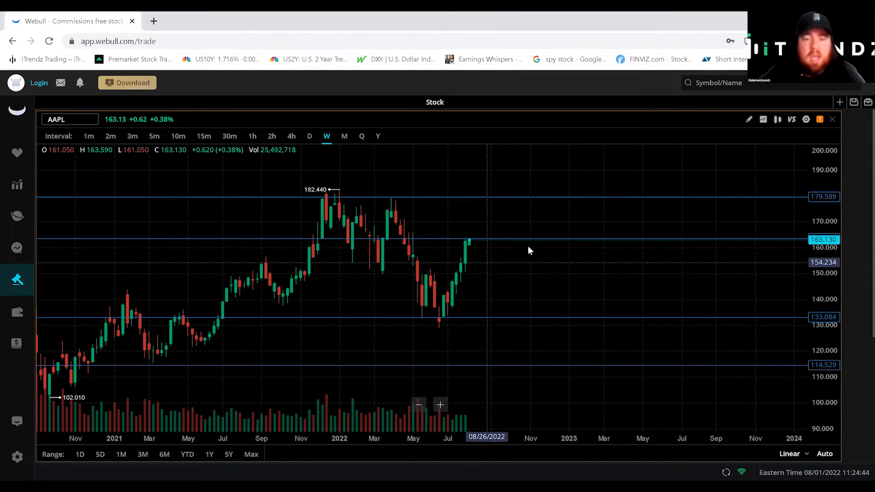
pyautogui.scroll(-3, 481, 239)
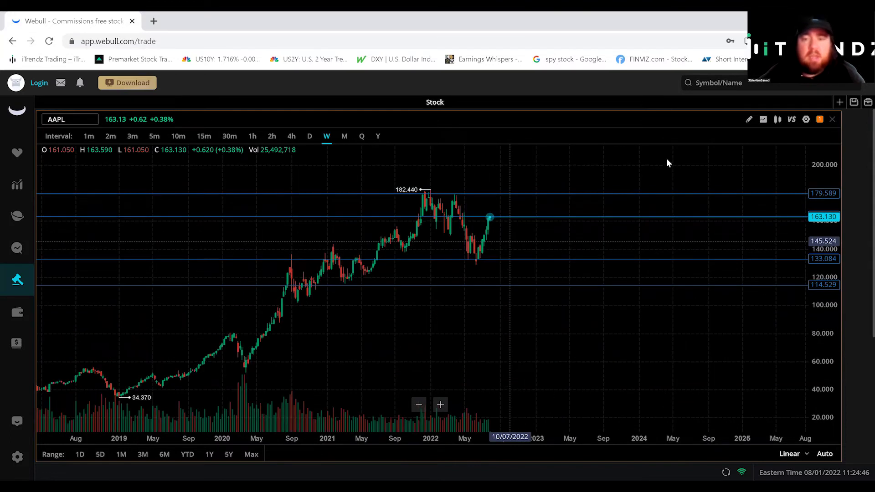
# Step: Draw a rising trendline from the June 2022 low to about 178.8 at 11/11/2022
pyautogui.click(749, 119)
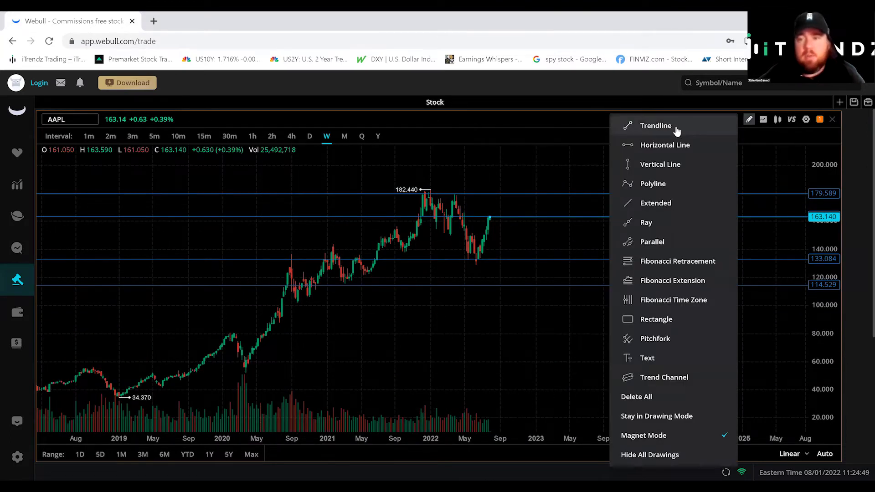
pyautogui.click(673, 127)
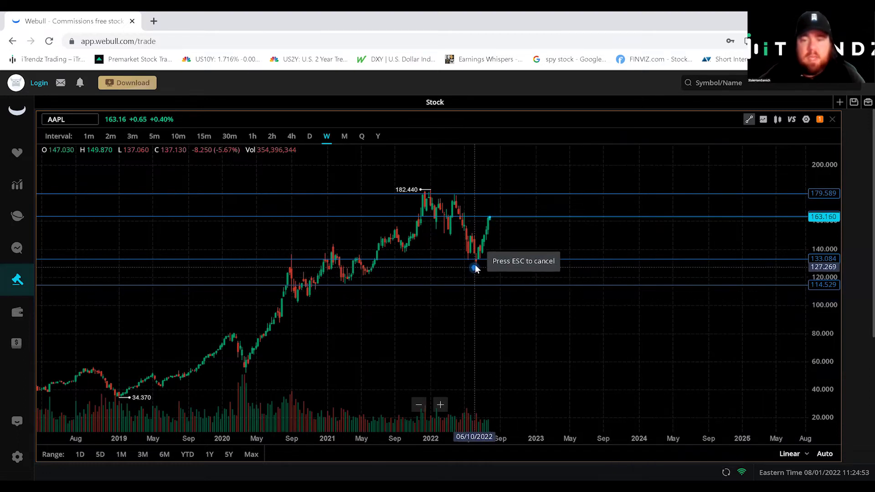
pyautogui.click(475, 268)
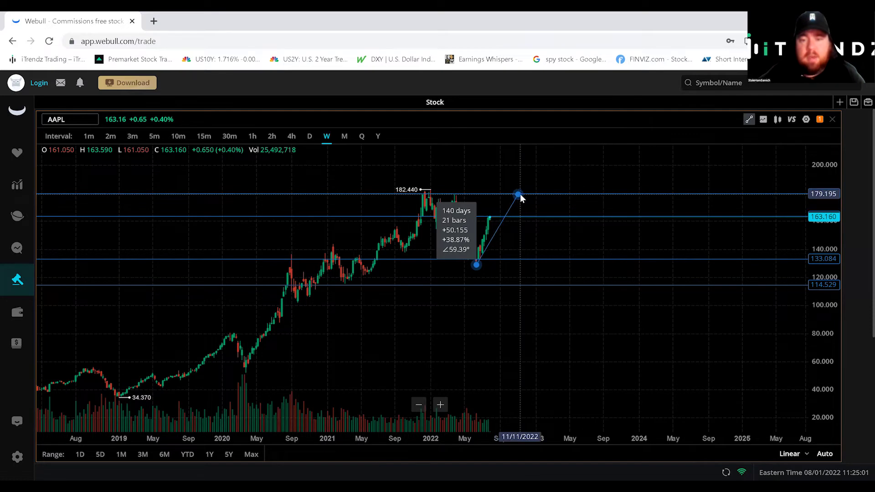
pyautogui.click(520, 196)
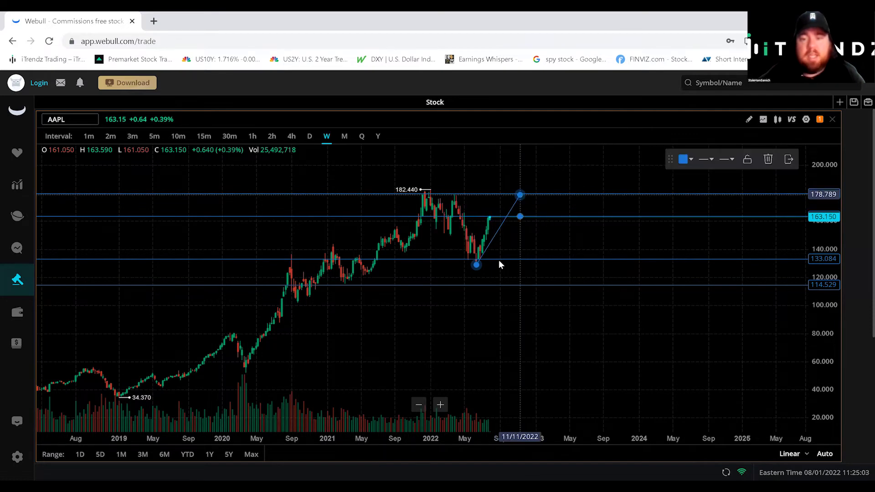
# Step: Switch the chart to the daily interval and examine the candles above the trendline from the June low to early August
pyautogui.click(309, 136)
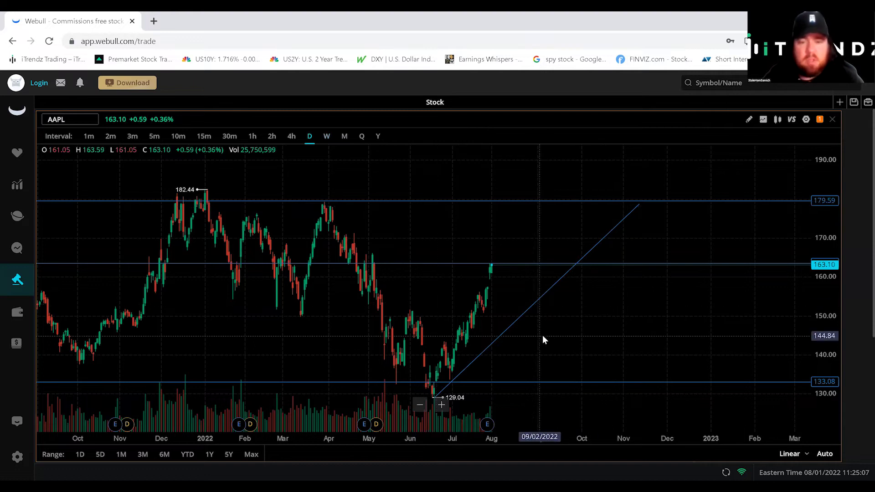
pyautogui.scroll(-2, 549, 297)
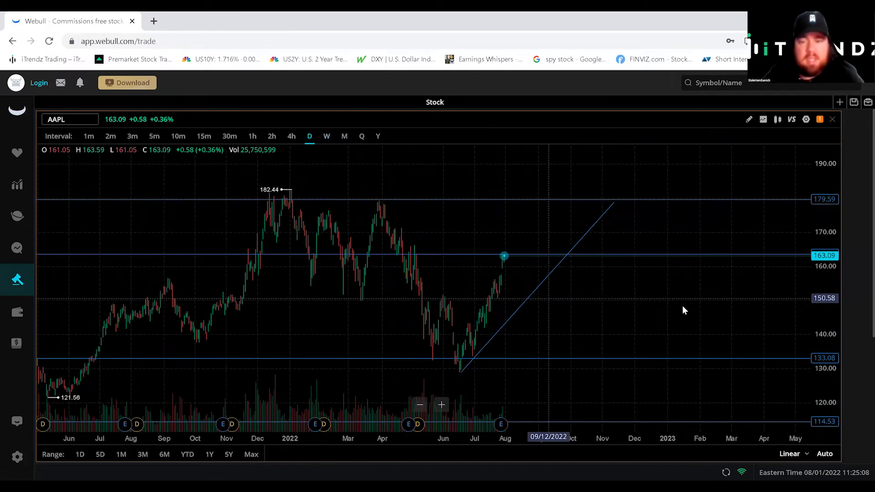
pyautogui.scroll(-1, 673, 290)
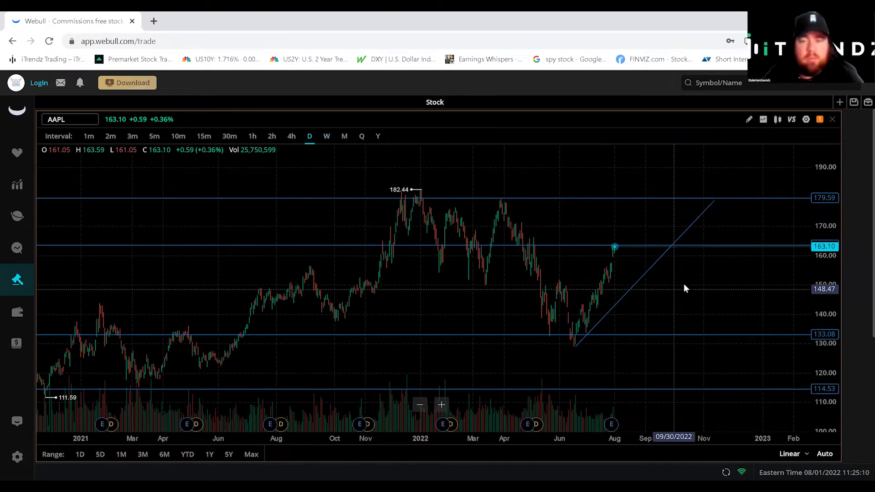
pyautogui.scroll(1, 688, 287)
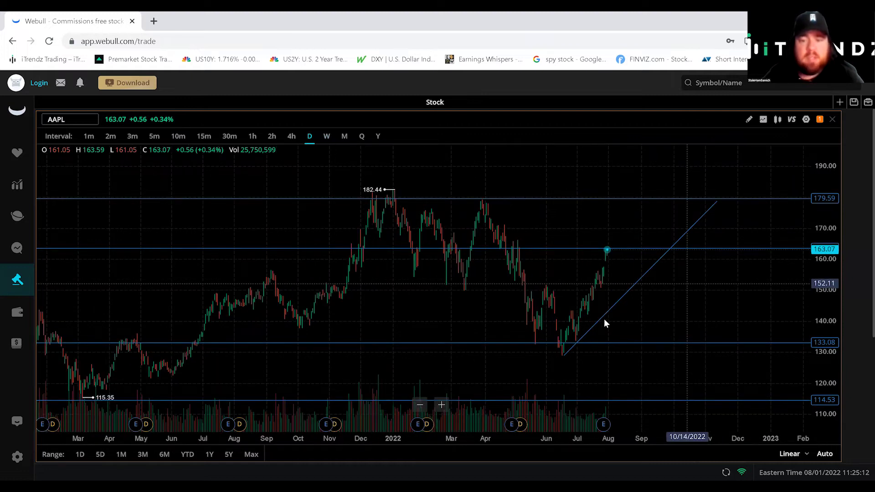
pyautogui.scroll(3, 604, 318)
pyautogui.scroll(2, 607, 313)
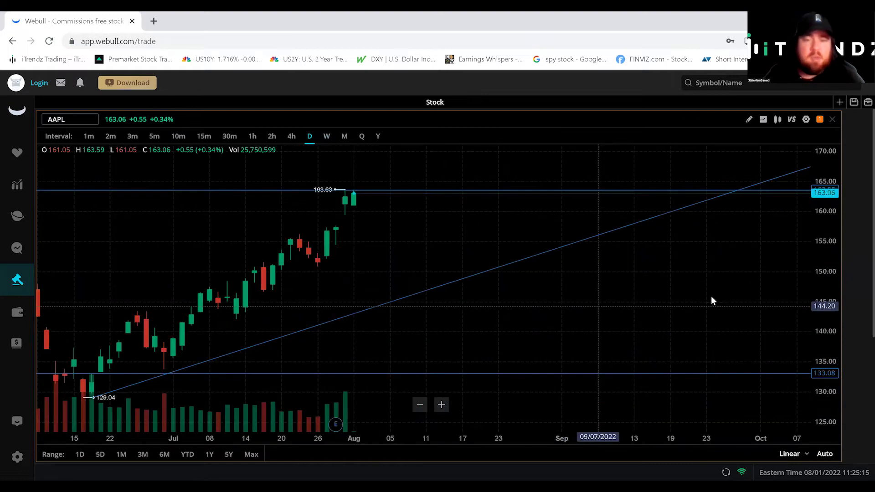
pyautogui.scroll(2, 431, 228)
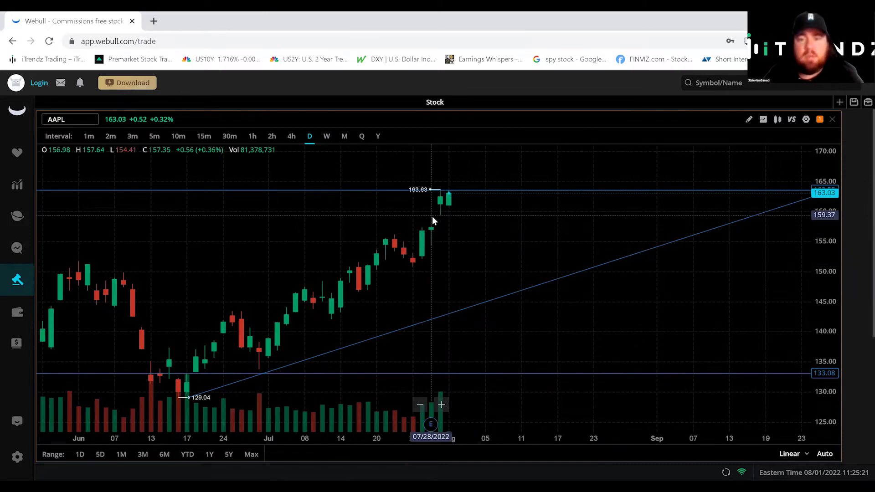
# Step: Draw a rectangle over the price gap from the 07/28/2022 candle's high up to about 159, extending it to late September
pyautogui.click(748, 120)
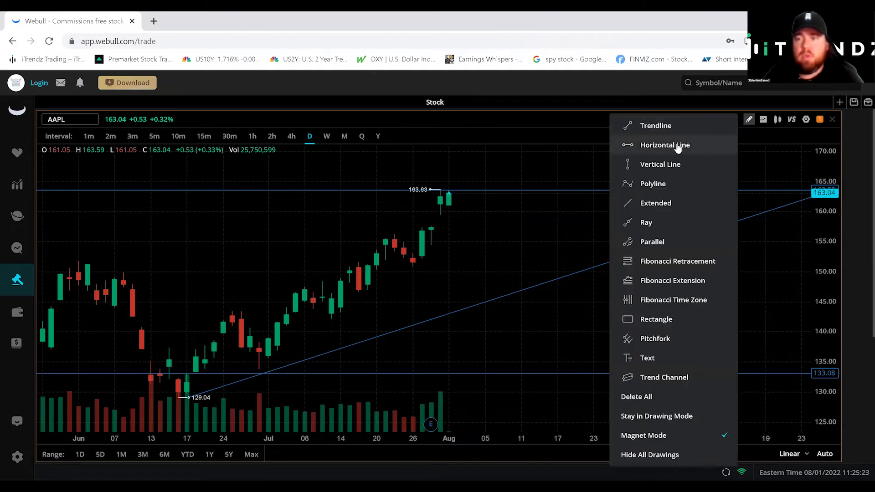
pyautogui.click(630, 319)
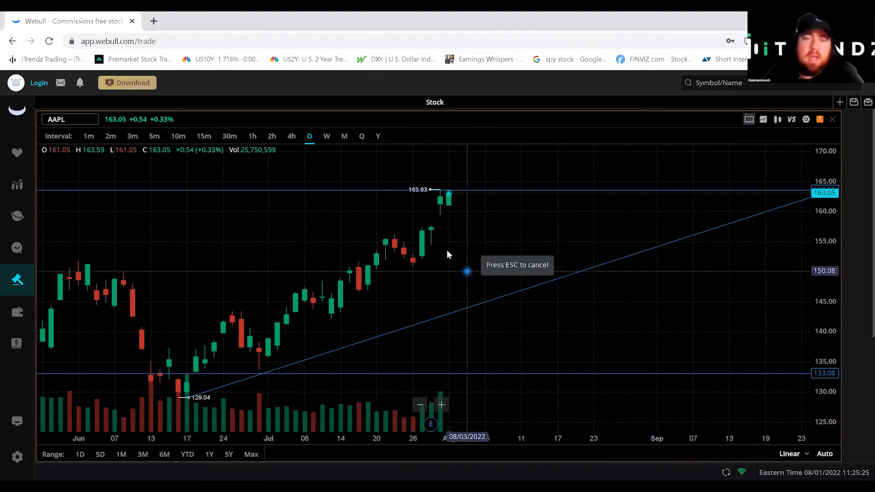
pyautogui.click(432, 227)
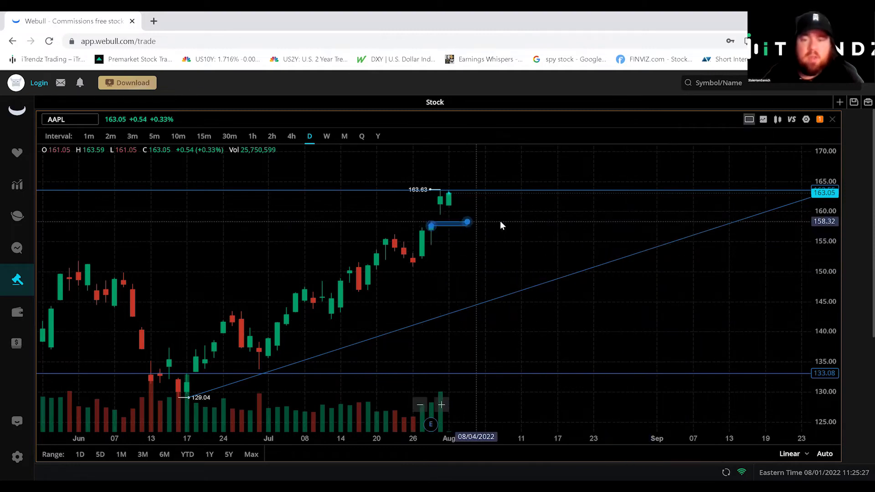
pyautogui.click(783, 214)
pyautogui.moveTo(779, 214); pyautogui.dragTo(815, 218)
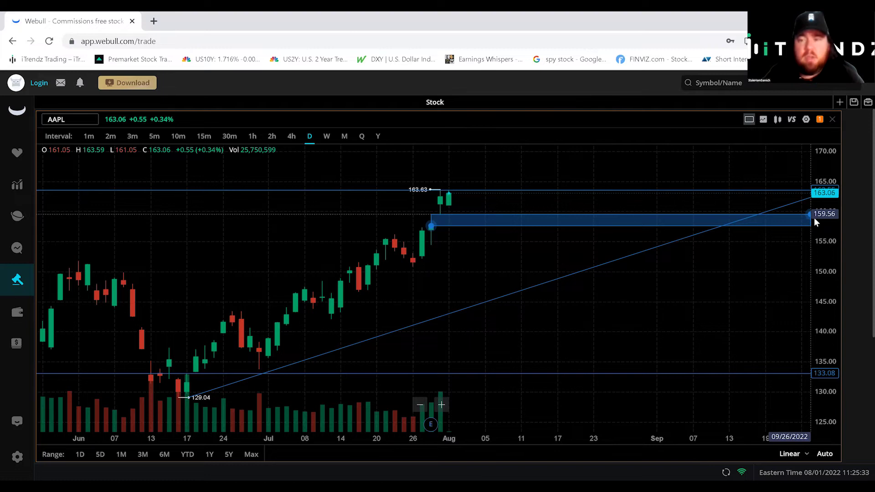
pyautogui.moveTo(814, 217); pyautogui.dragTo(803, 215)
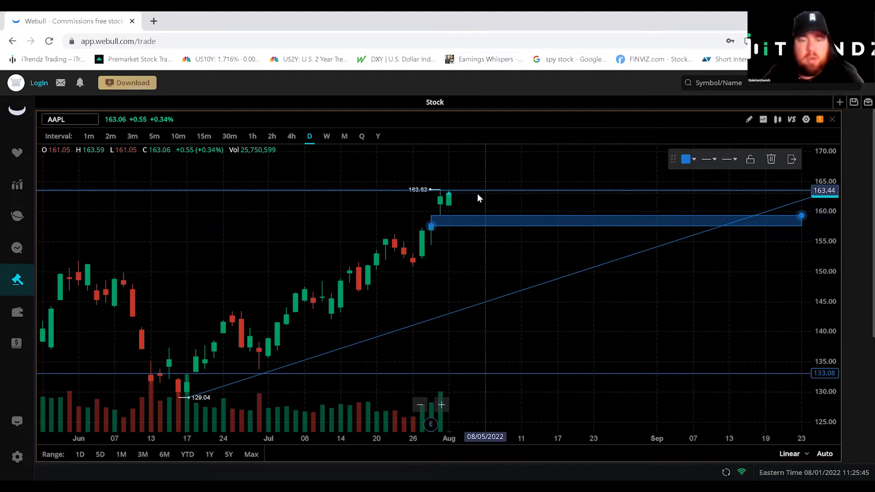
# Step: Draw a horizontal line on the daily chart at about 166.39, level with the early May 2022 high
pyautogui.scroll(-4, 311, 261)
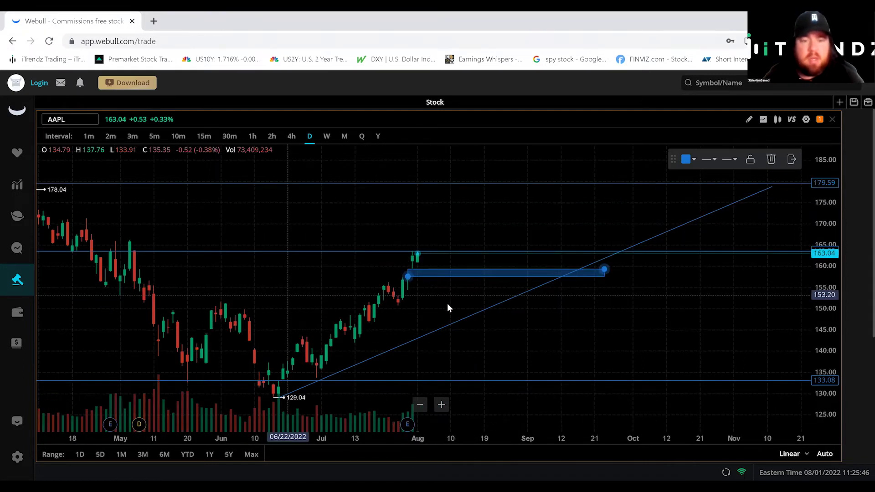
pyautogui.scroll(-2, 487, 291)
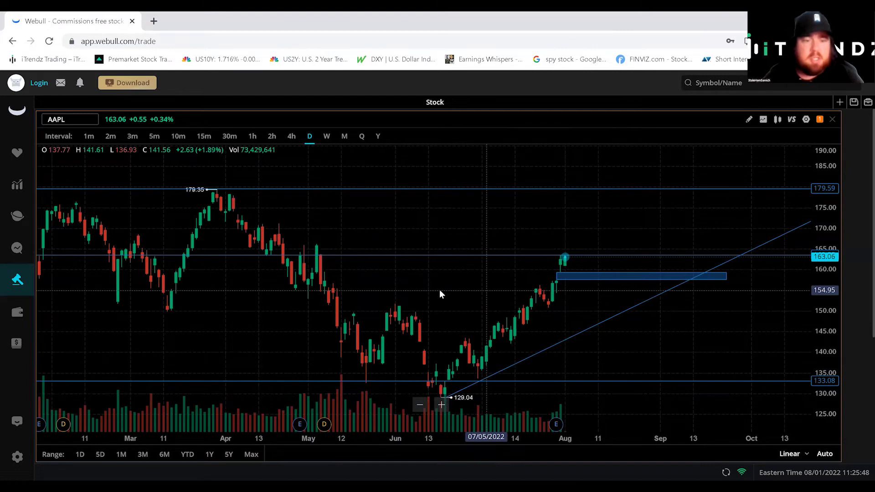
pyautogui.click(748, 120)
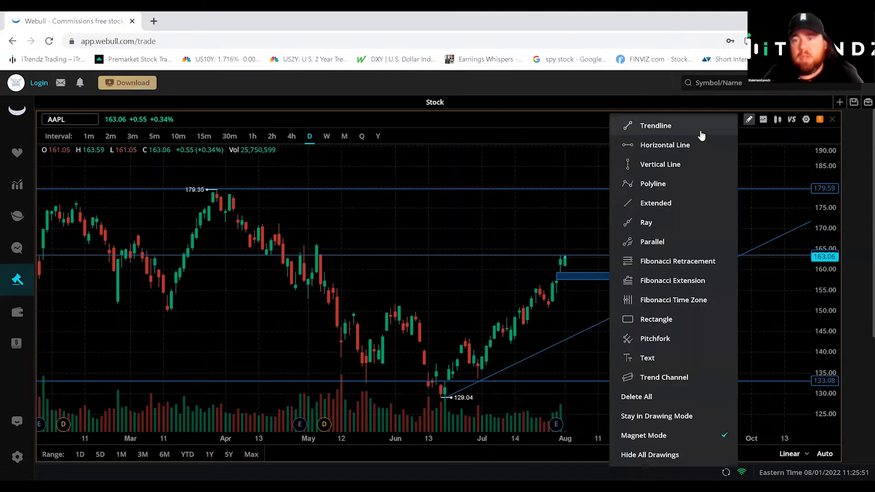
pyautogui.click(691, 146)
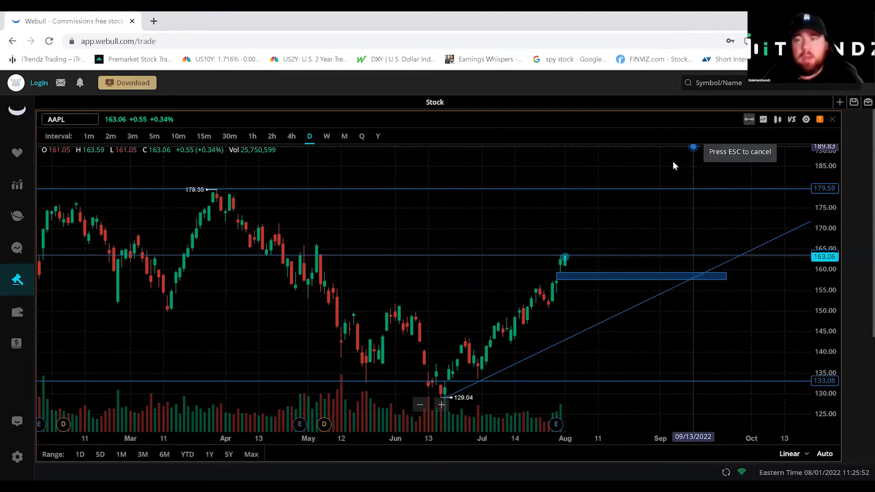
pyautogui.click(480, 245)
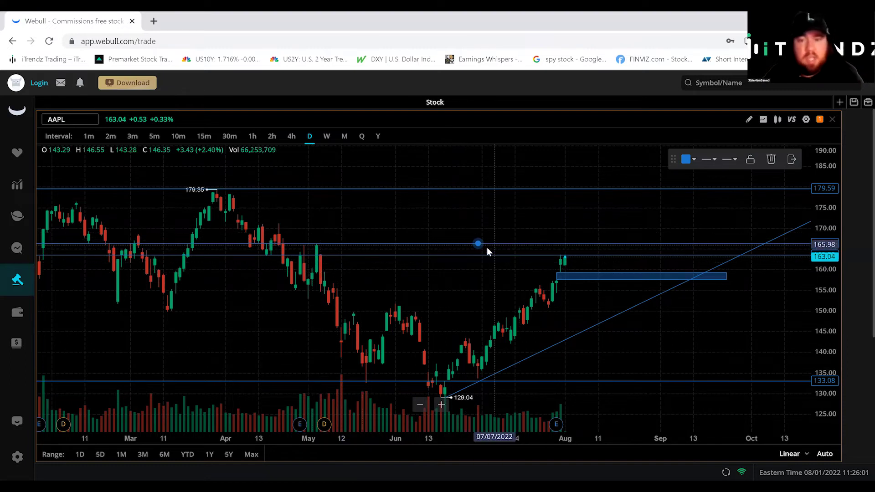
# Step: Recolour the horizontal line at 166.39 yellow and deselect it
pyautogui.click(686, 159)
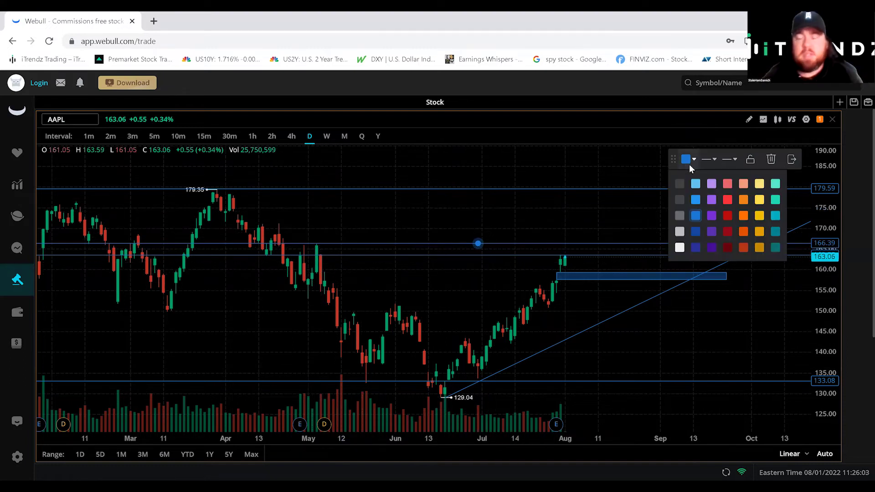
pyautogui.click(761, 200)
pyautogui.click(573, 219)
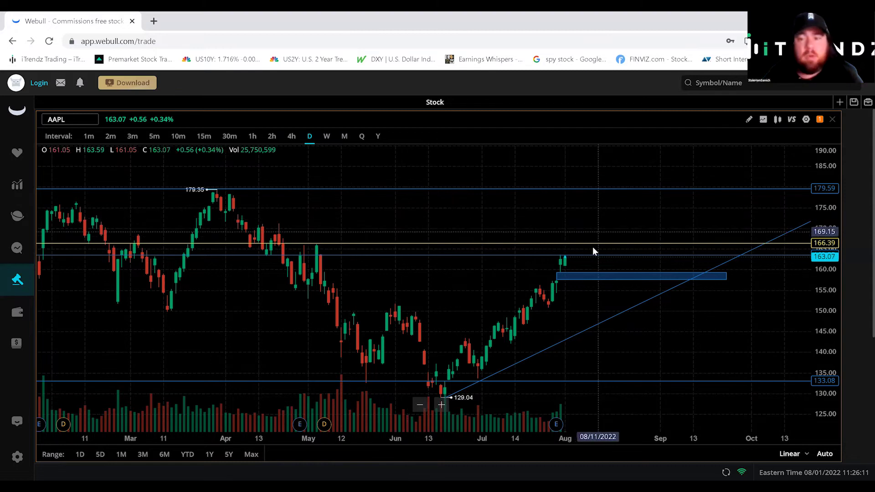
# Step: Draw a yellow horizontal line at about 149.72, level with the mid-March 2022 lows
pyautogui.click(750, 126)
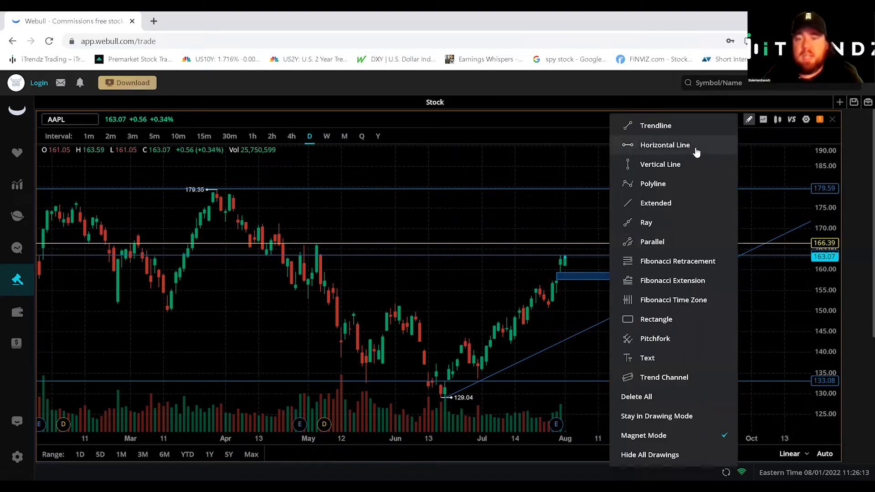
pyautogui.click(638, 146)
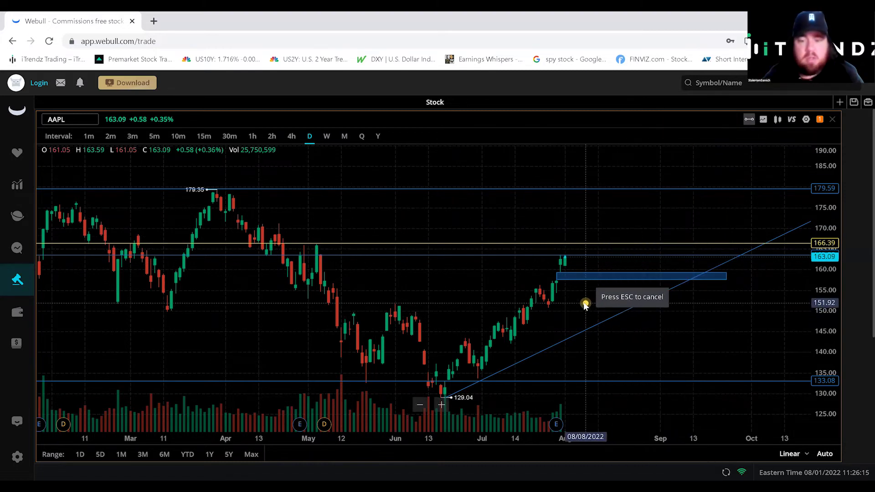
pyautogui.click(618, 312)
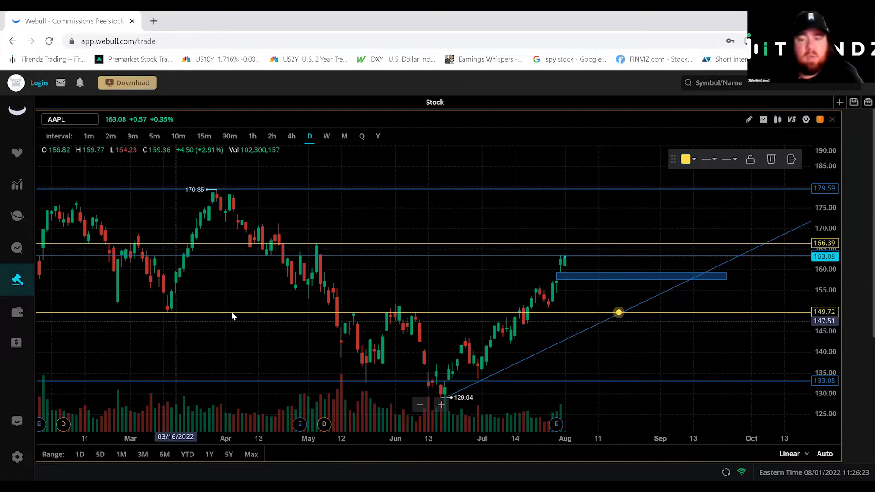
# Step: Draw another yellow horizontal line at about 153 and move it up to 155.23, near the July swing high
pyautogui.click(749, 120)
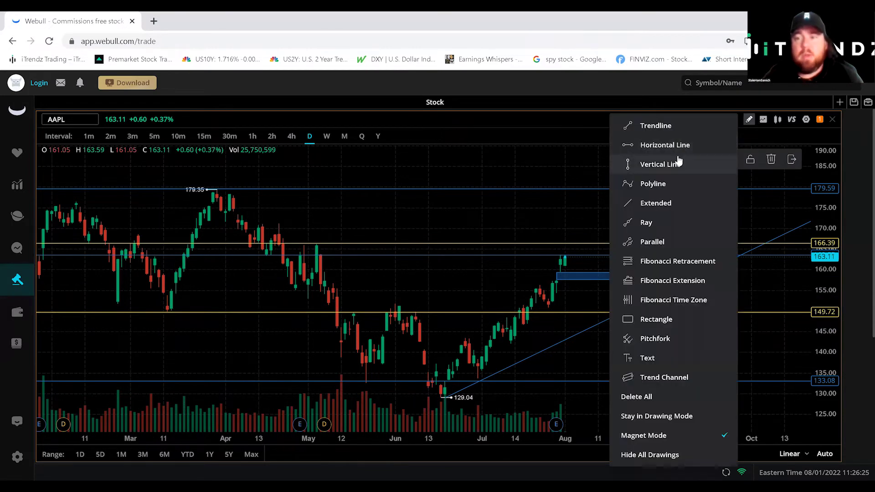
pyautogui.click(665, 145)
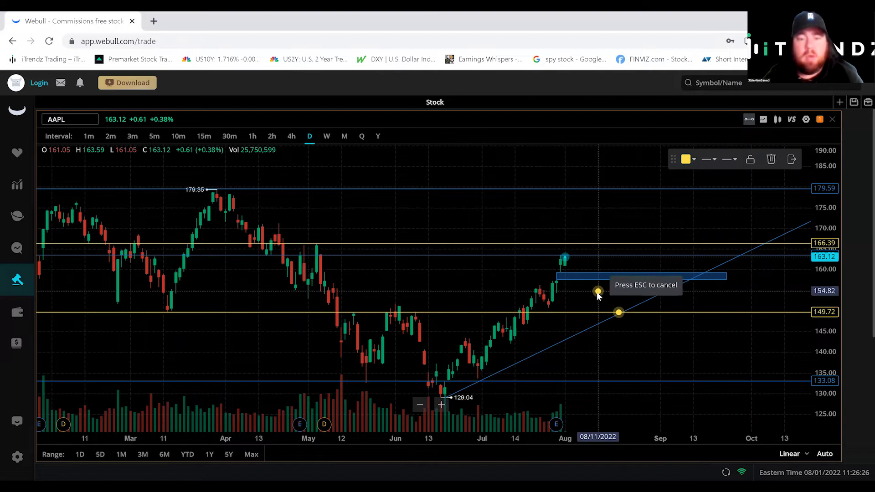
pyautogui.click(619, 299)
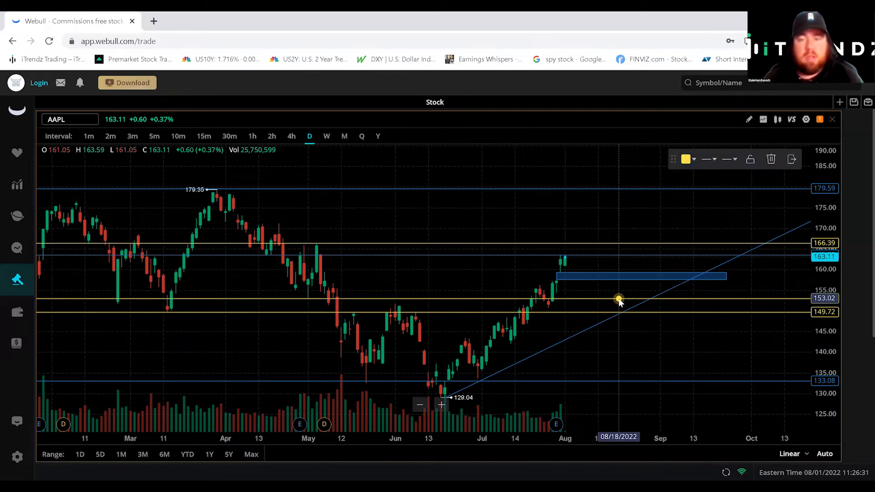
pyautogui.moveTo(618, 299); pyautogui.dragTo(615, 290)
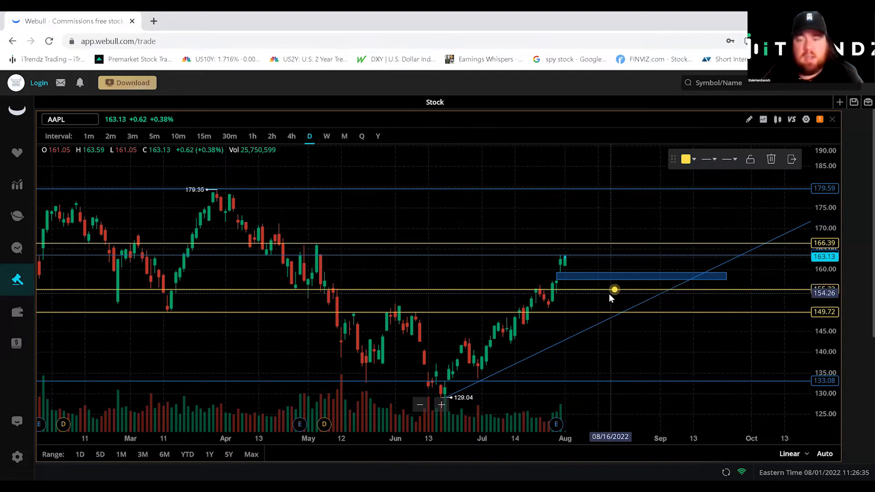
pyautogui.click(683, 331)
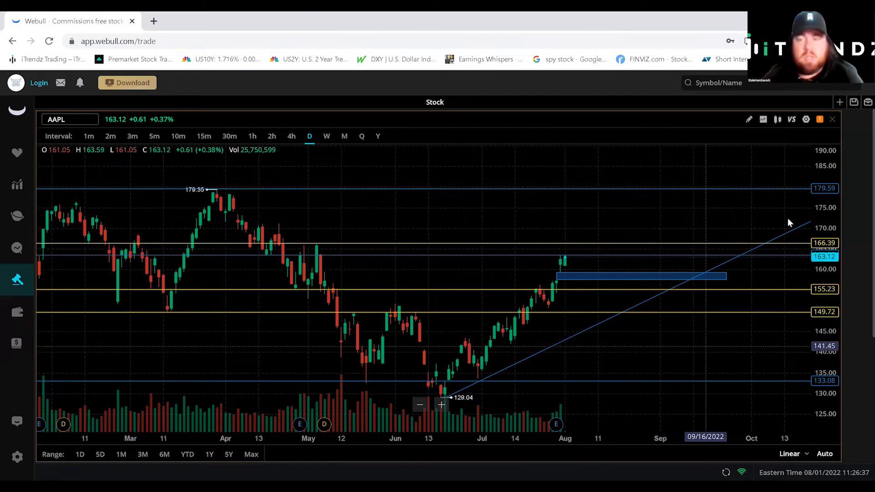
pyautogui.scroll(-1, 657, 300)
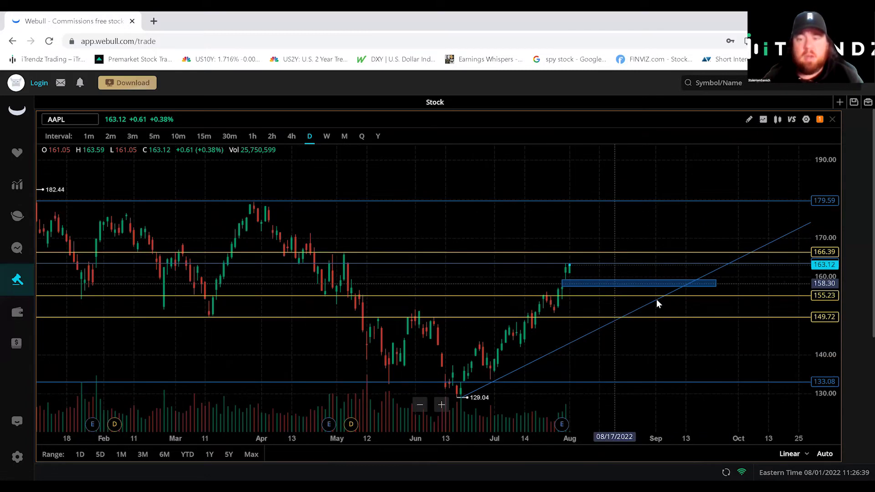
pyautogui.scroll(-1, 659, 298)
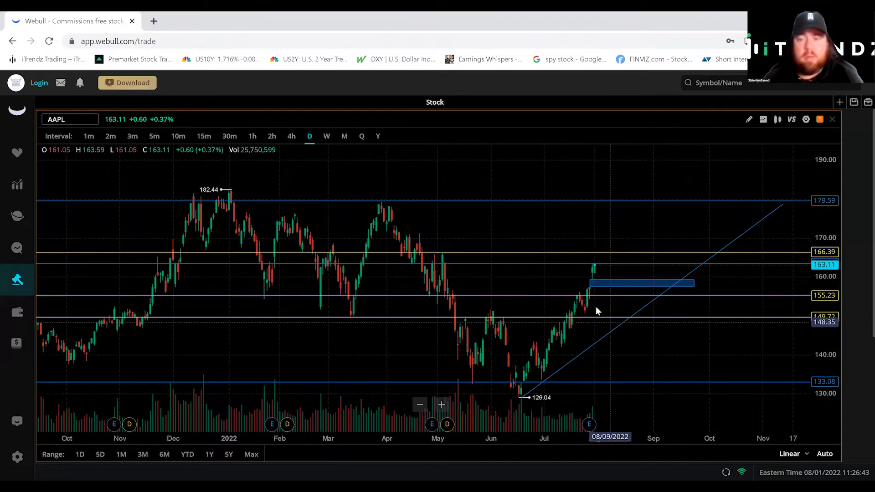
pyautogui.click(595, 343)
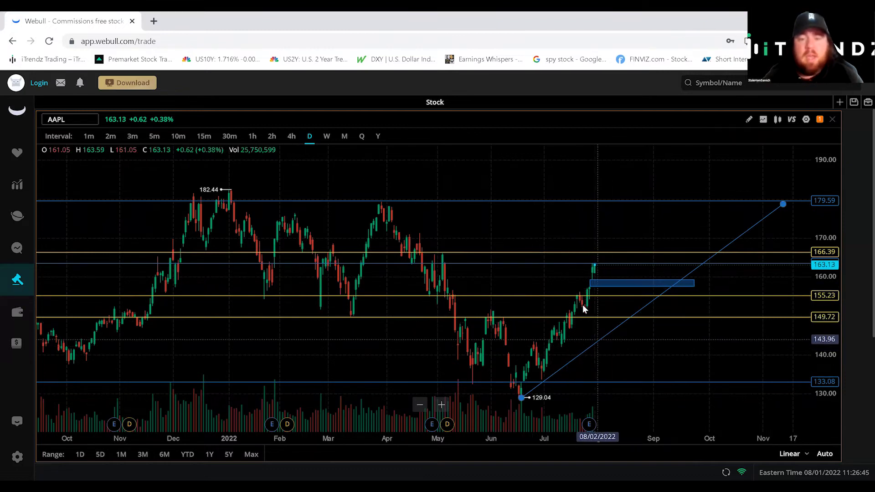
pyautogui.click(584, 309)
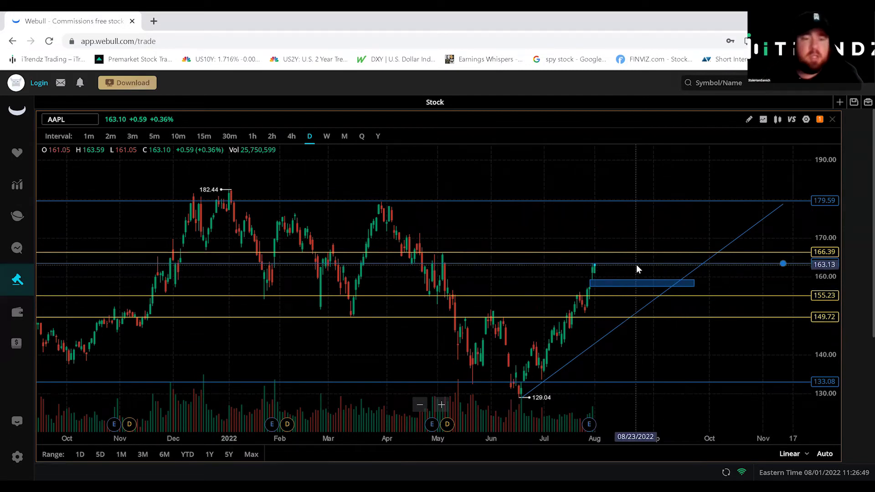
# Step: Add the RSI indicator below the daily chart and examine it alongside the April to August candles
pyautogui.click(764, 120)
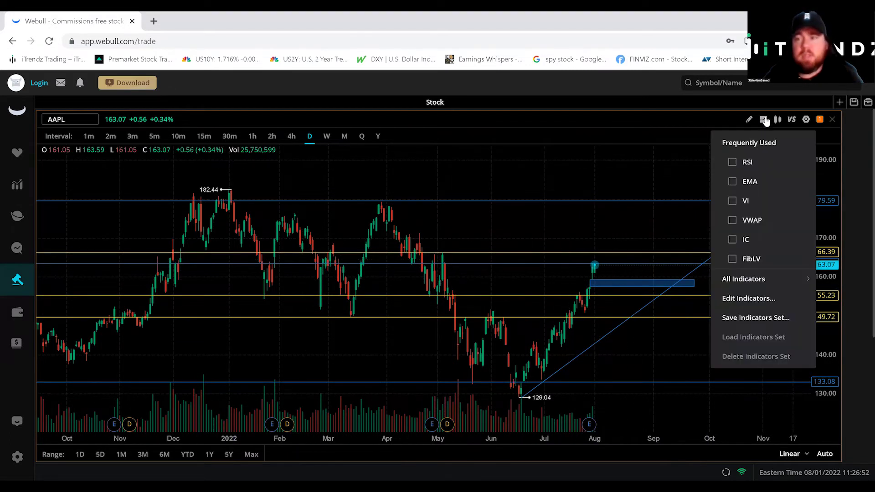
pyautogui.click(732, 162)
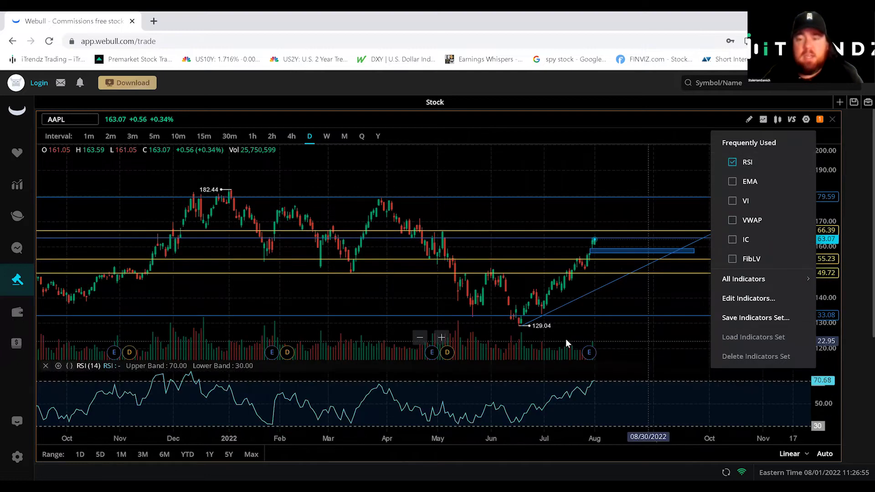
pyautogui.moveTo(566, 339); pyautogui.dragTo(475, 332)
pyautogui.scroll(2, 505, 313)
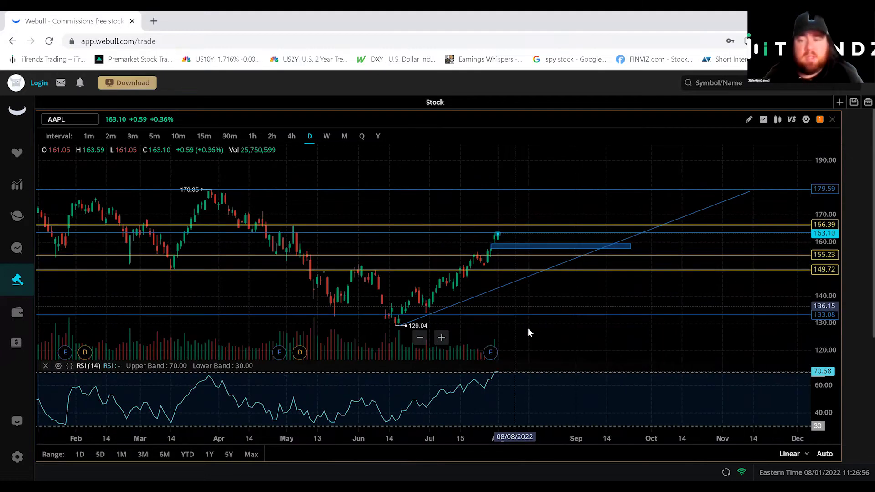
pyautogui.scroll(2, 486, 384)
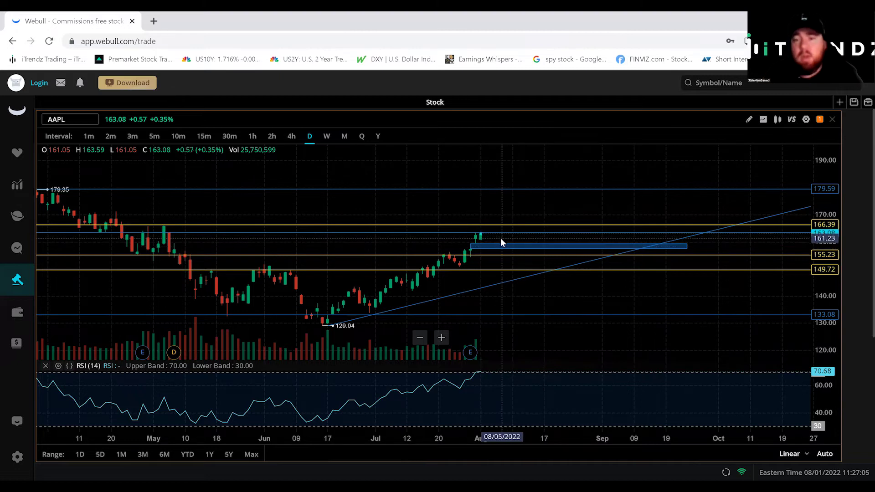
# Step: Replace the RSI indicator with VI and view it on the weekly interval
pyautogui.click(764, 120)
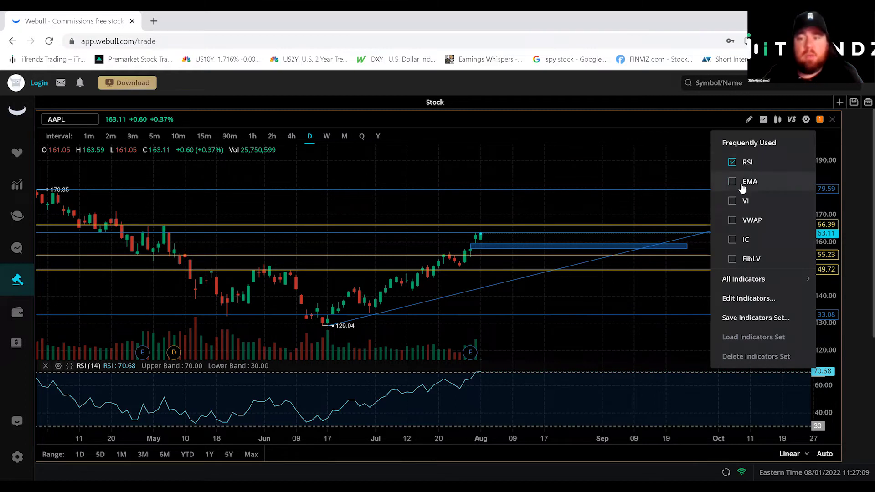
pyautogui.click(732, 201)
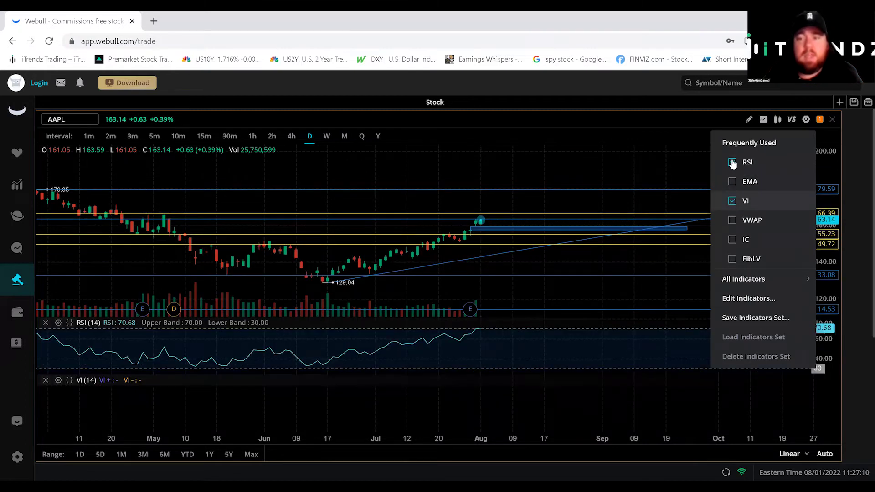
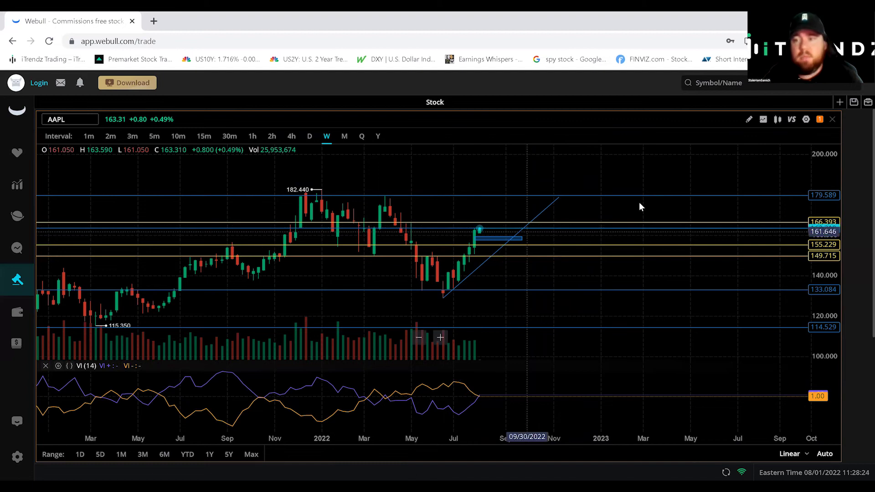
pyautogui.click(524, 233)
pyautogui.click(489, 241)
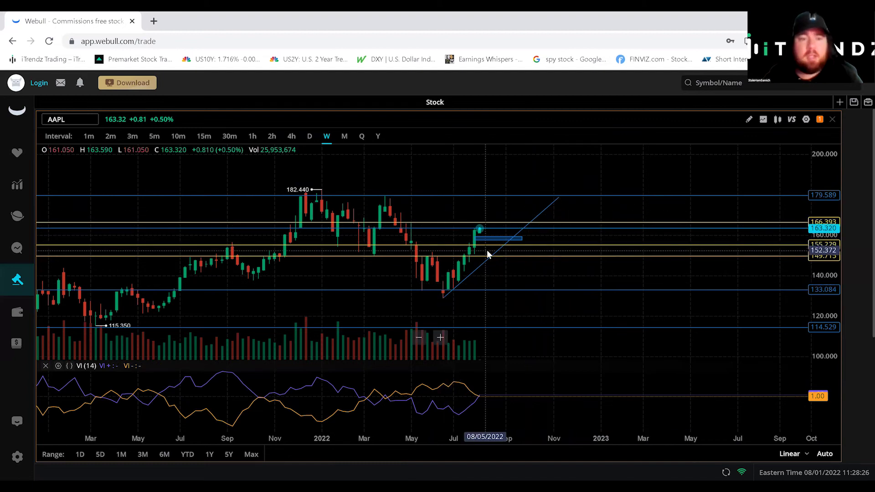
# Step: Try the EMA overlay on the weekly chart, and replace it with the VWAP indicator
pyautogui.click(764, 120)
pyautogui.click(733, 201)
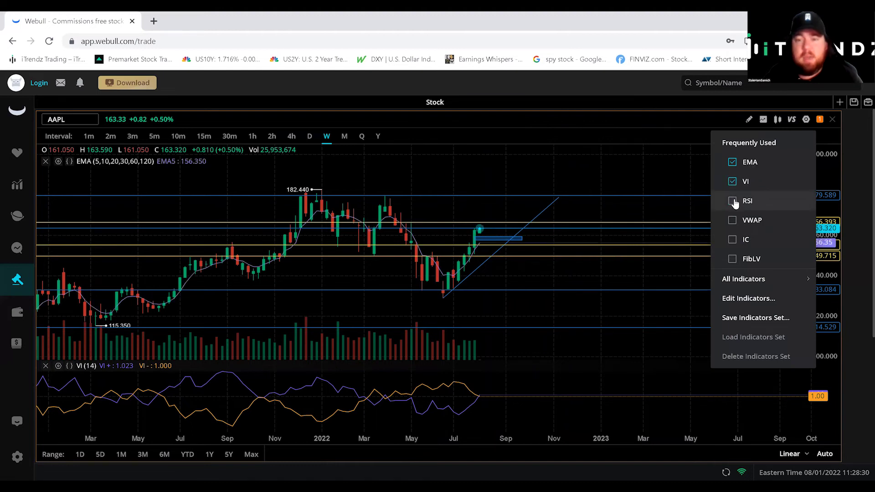
pyautogui.click(733, 162)
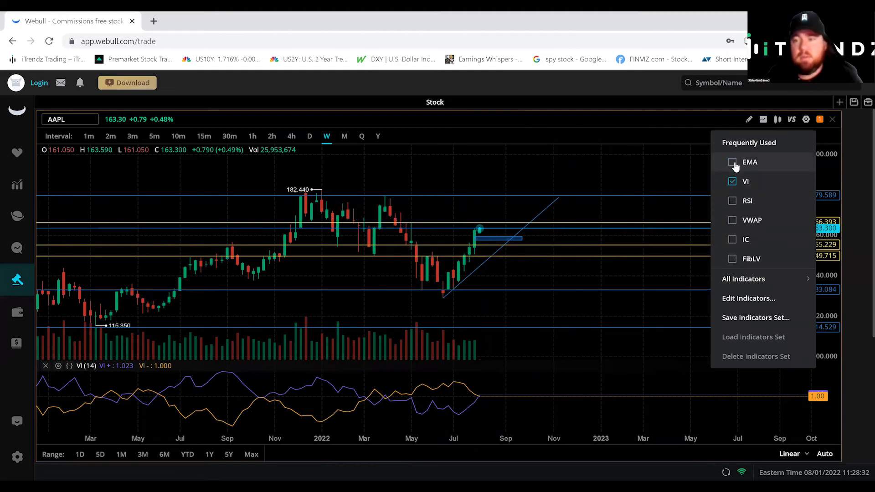
pyautogui.click(733, 220)
pyautogui.click(484, 283)
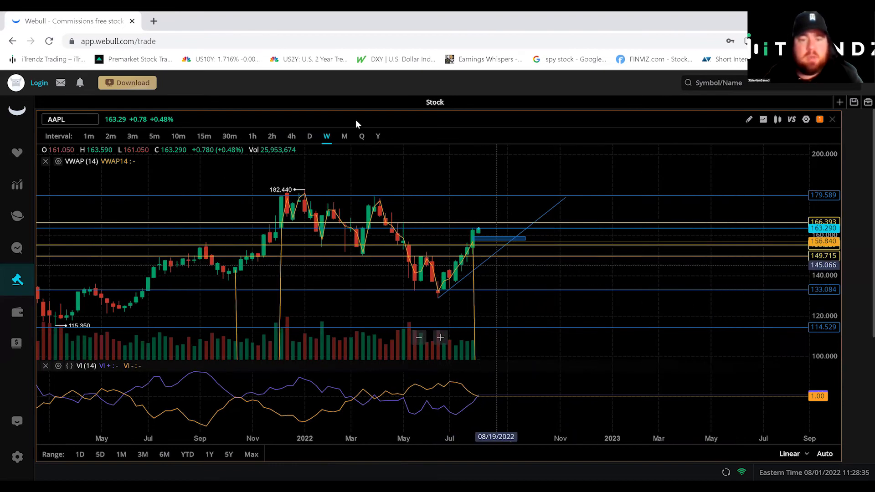
# Step: Switch the chart to the daily and on to the 4h interval, examining the July candles against VWAP and the gap rectangle
pyautogui.click(326, 136)
pyautogui.press('d')
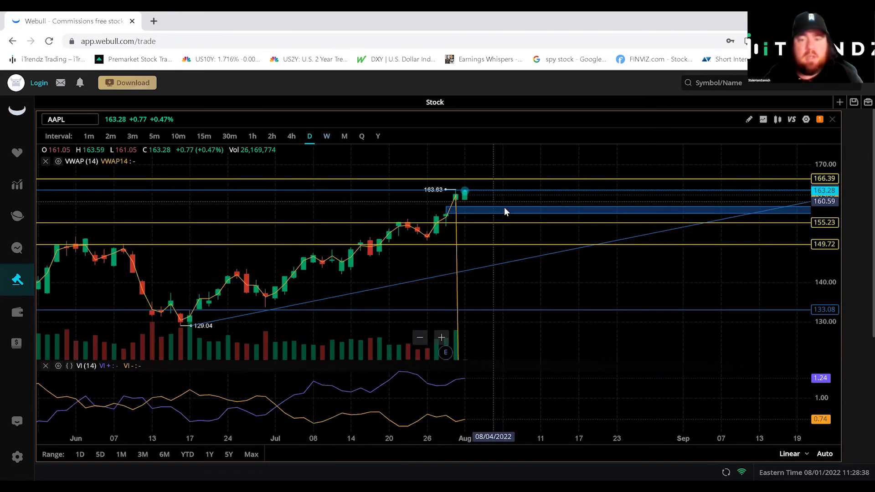
pyautogui.click(291, 136)
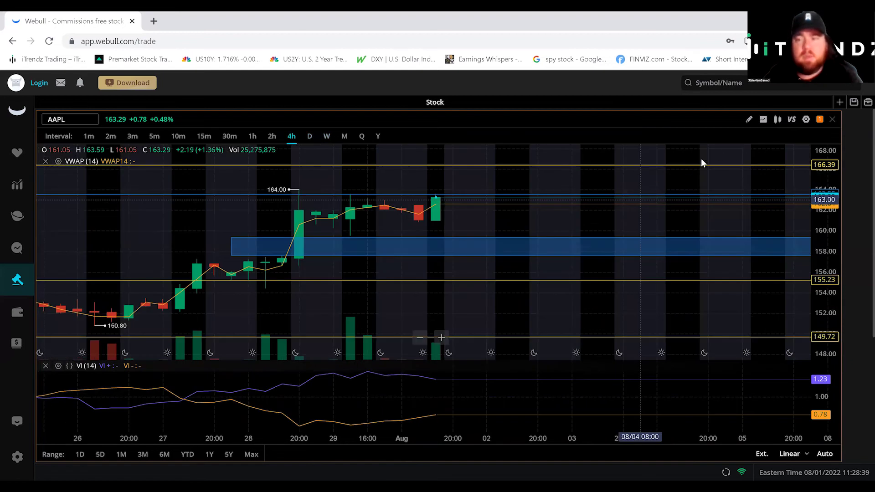
pyautogui.scroll(1, 458, 206)
pyautogui.scroll(-2, 458, 206)
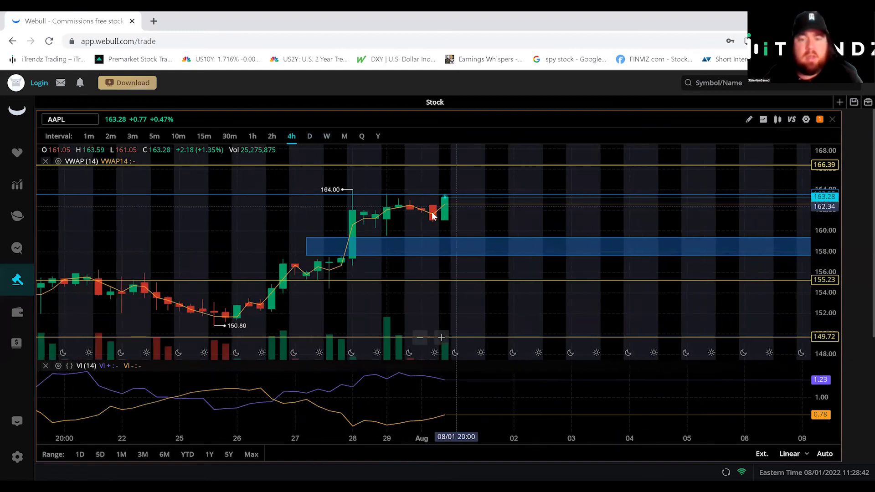
pyautogui.scroll(-1, 457, 214)
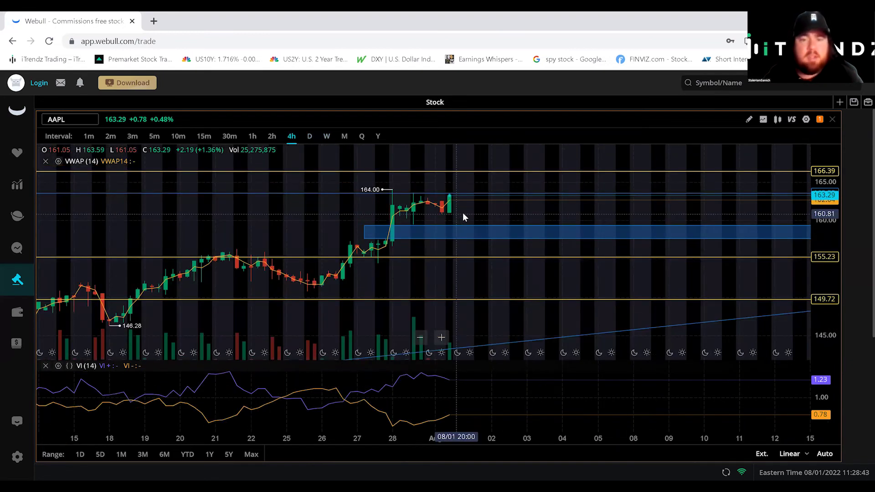
pyautogui.scroll(-1, 460, 215)
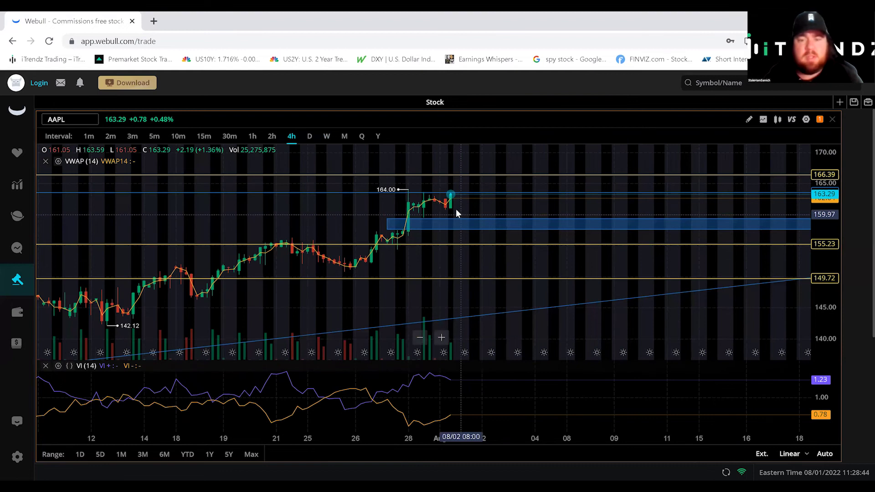
# Step: Draw a horizontal line at about 161.11 along the bottom of the latest 4h candle
pyautogui.scroll(2, 456, 210)
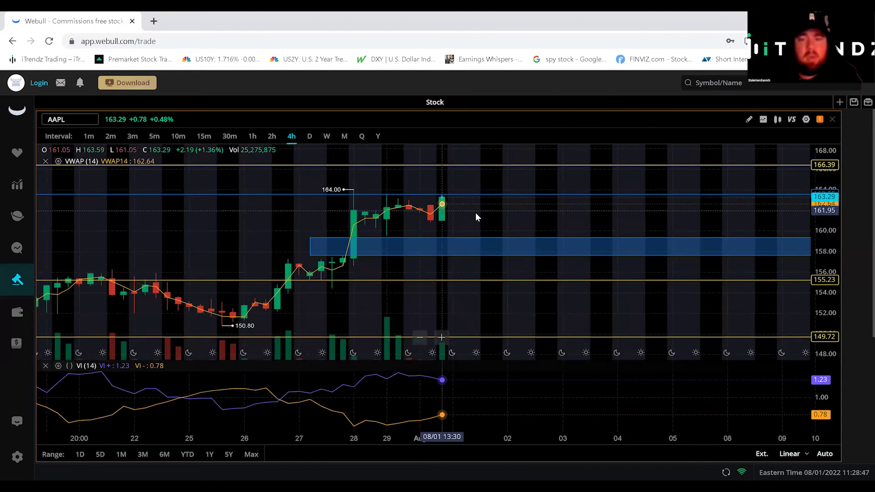
pyautogui.hscroll(-1, 492, 213)
pyautogui.scroll(-1, 542, 220)
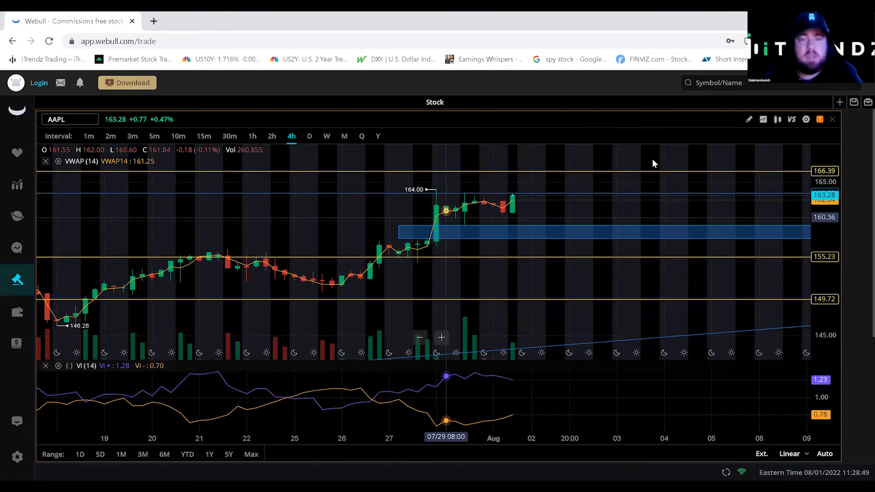
pyautogui.click(762, 121)
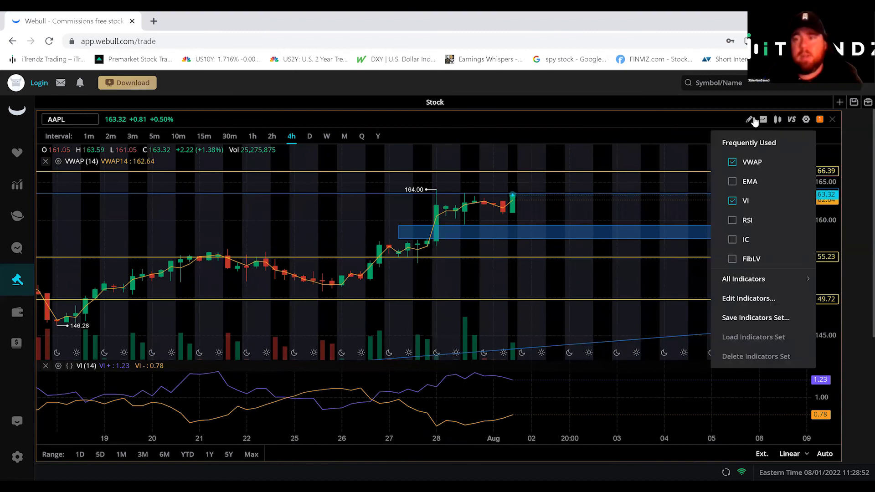
pyautogui.click(749, 119)
pyautogui.click(680, 146)
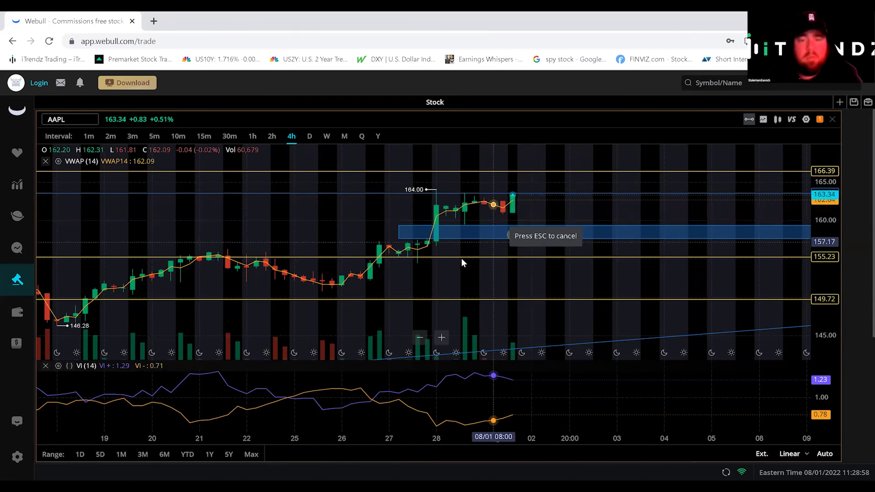
pyautogui.click(541, 212)
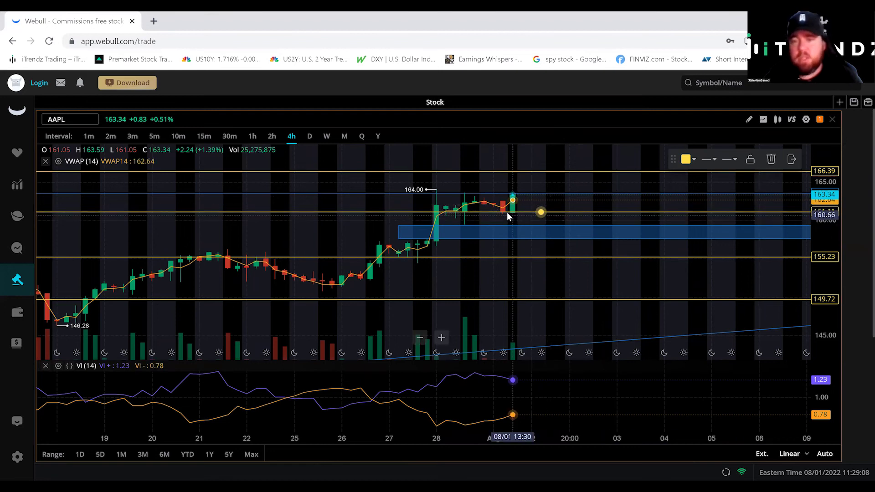
# Step: Recolor the new horizontal line at the latest candle's low red and deselect it
pyautogui.click(689, 159)
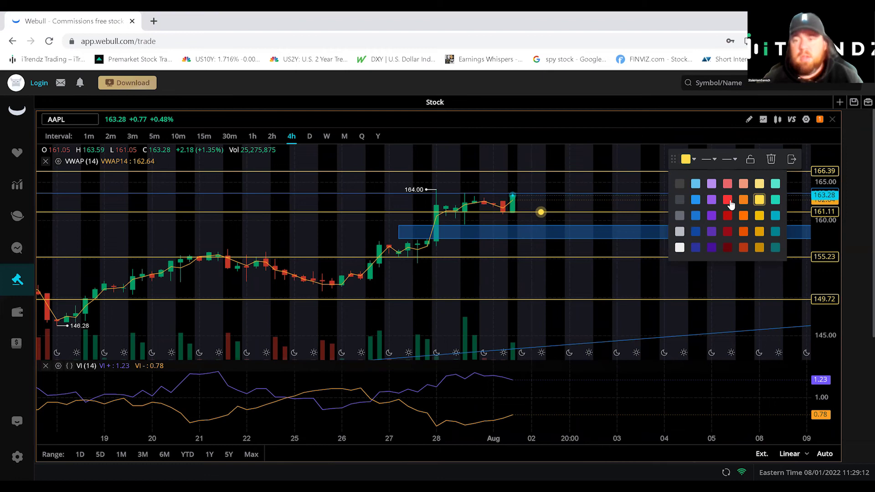
pyautogui.click(728, 201)
pyautogui.click(590, 162)
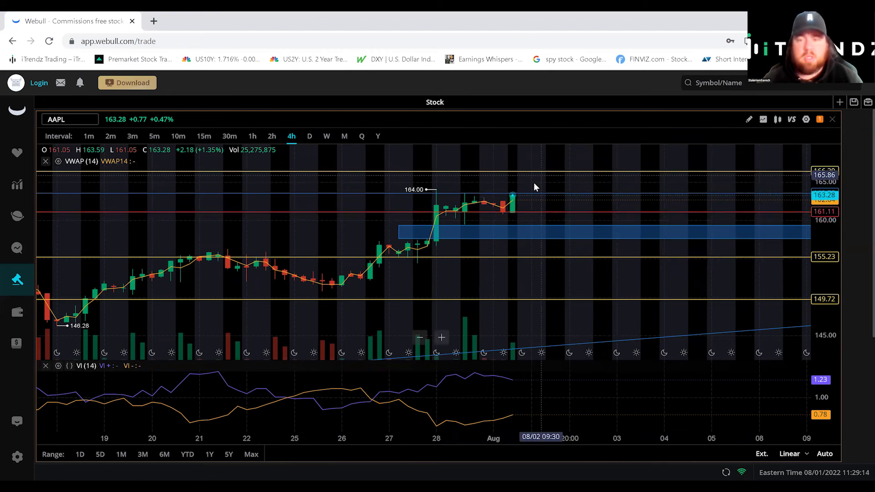
pyautogui.click(521, 226)
# Step: Remove the VWAP and VI indicators so the 4h chart shows only the price action and drawn levels
pyautogui.scroll(-3, 538, 225)
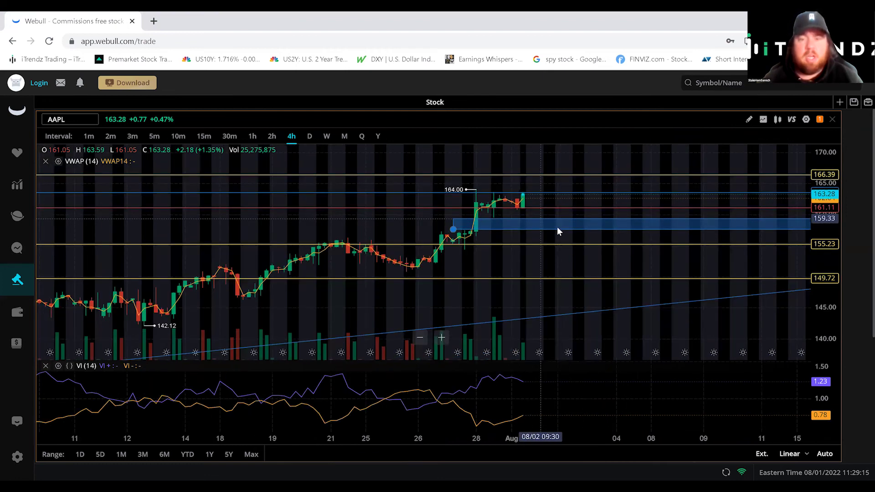
pyautogui.scroll(-5, 555, 230)
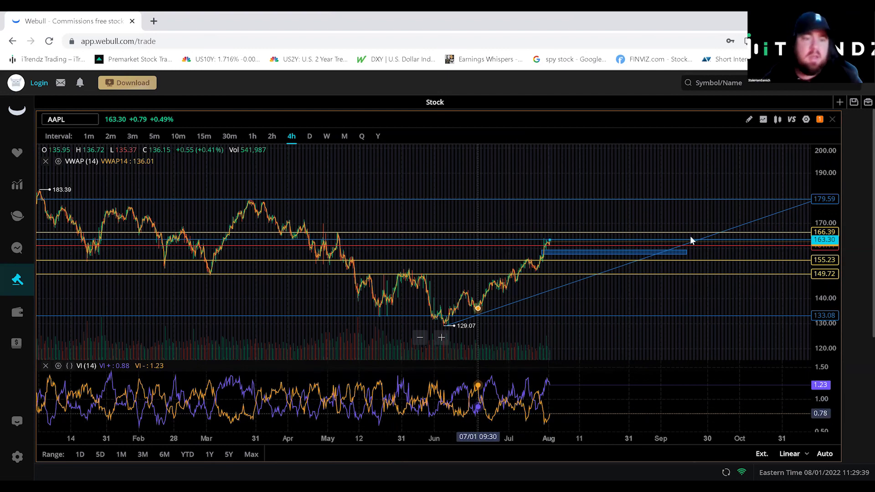
pyautogui.click(761, 122)
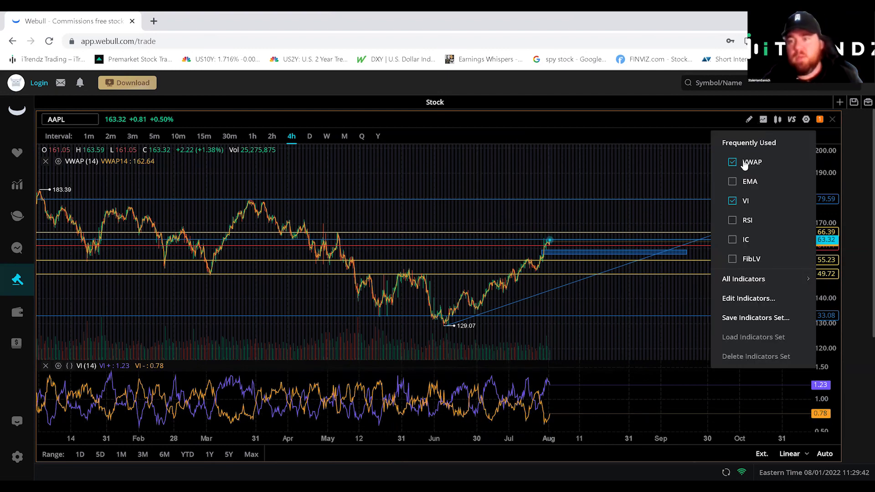
pyautogui.click(732, 163)
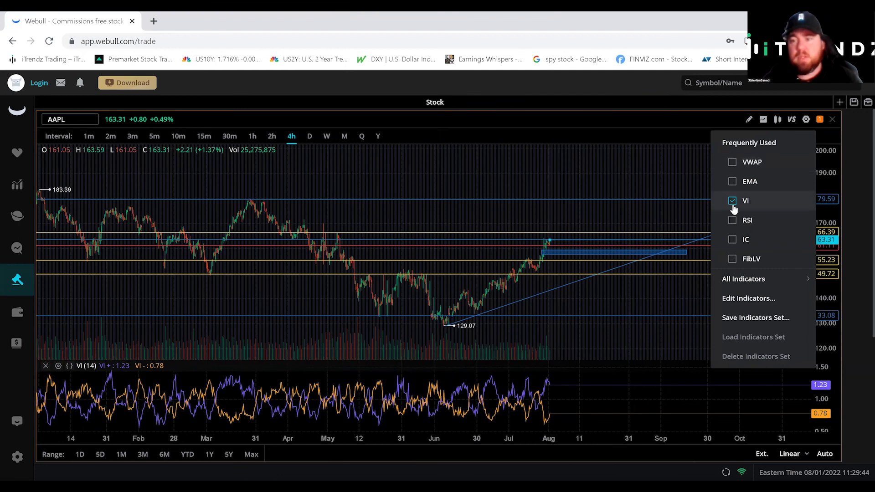
pyautogui.click(733, 206)
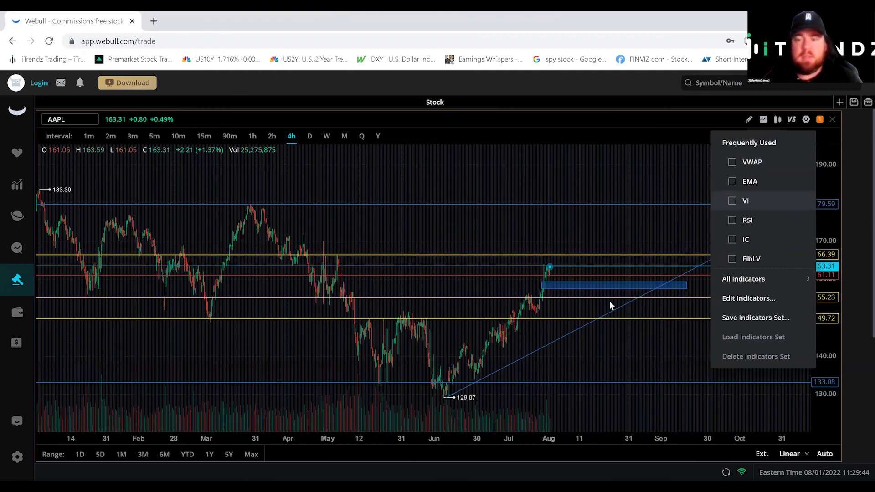
pyautogui.click(624, 303)
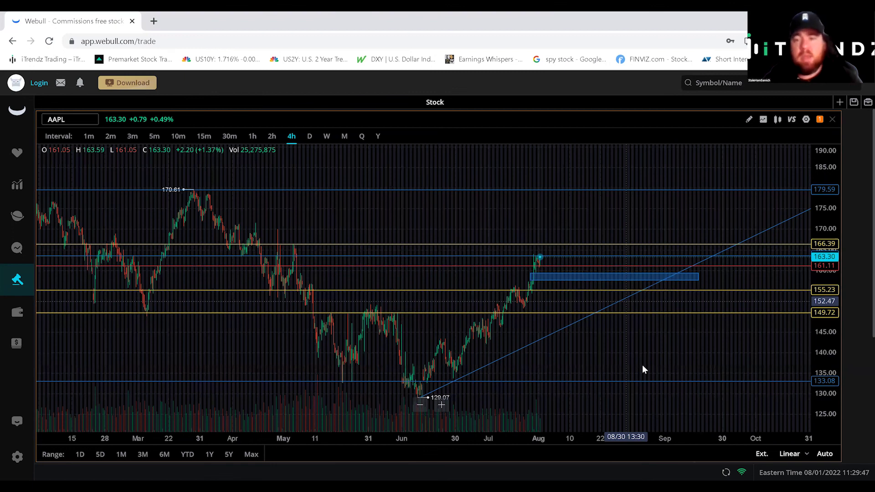
pyautogui.scroll(1, 642, 364)
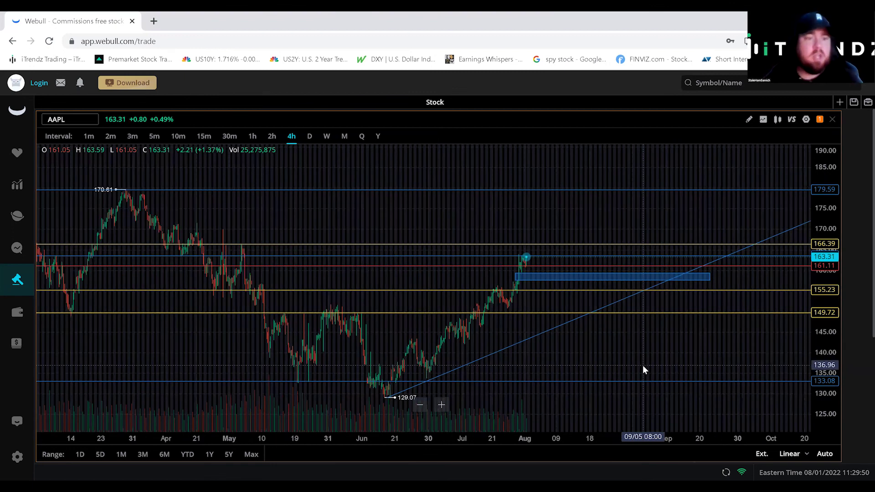